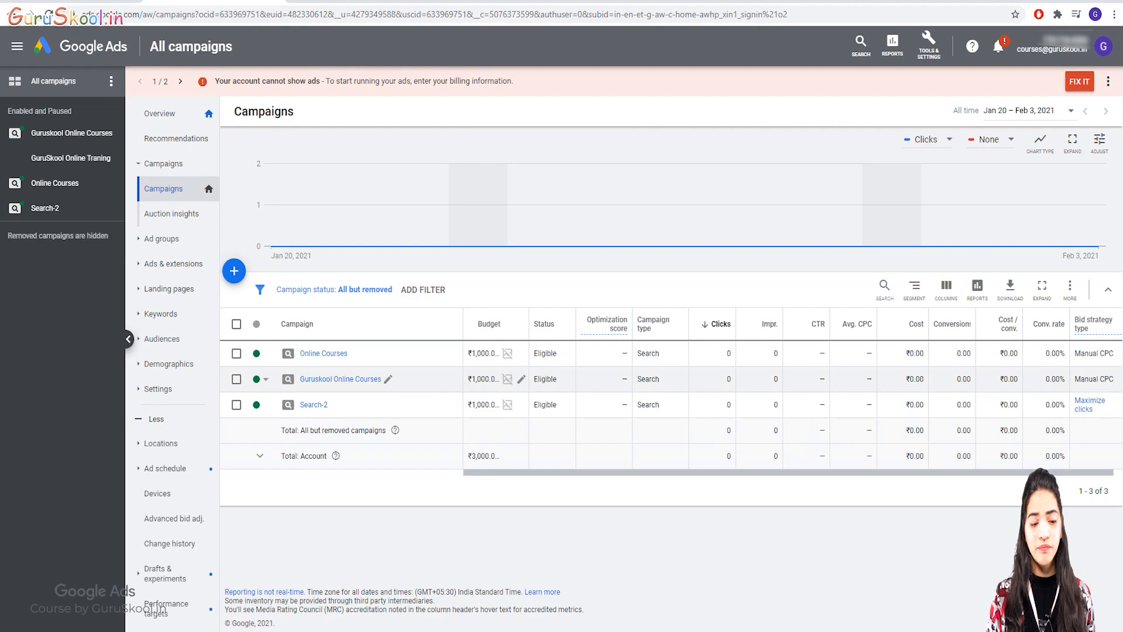
- Open the device settings of the Guruskool Online Courses campaign
click(340, 379)
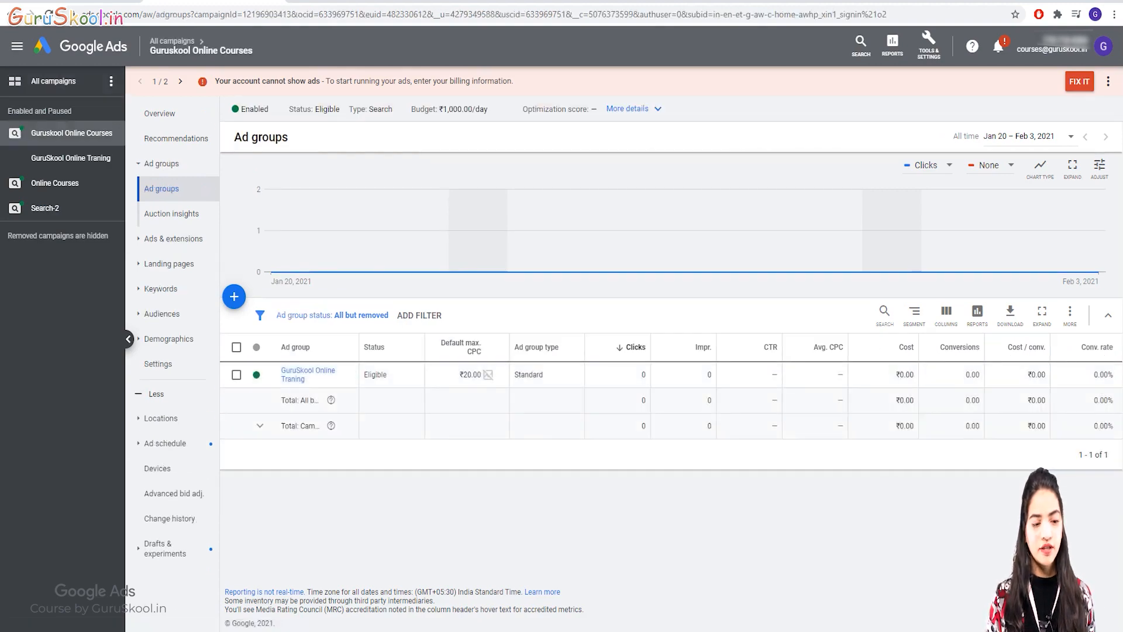
click(162, 163)
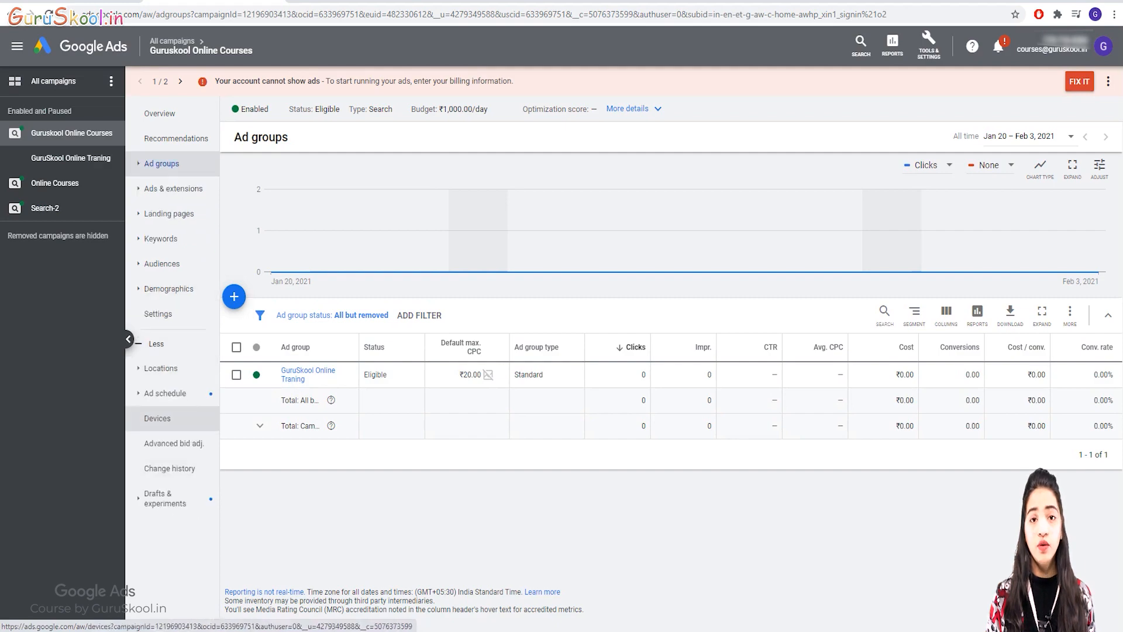
right_click(176, 419)
click(176, 419)
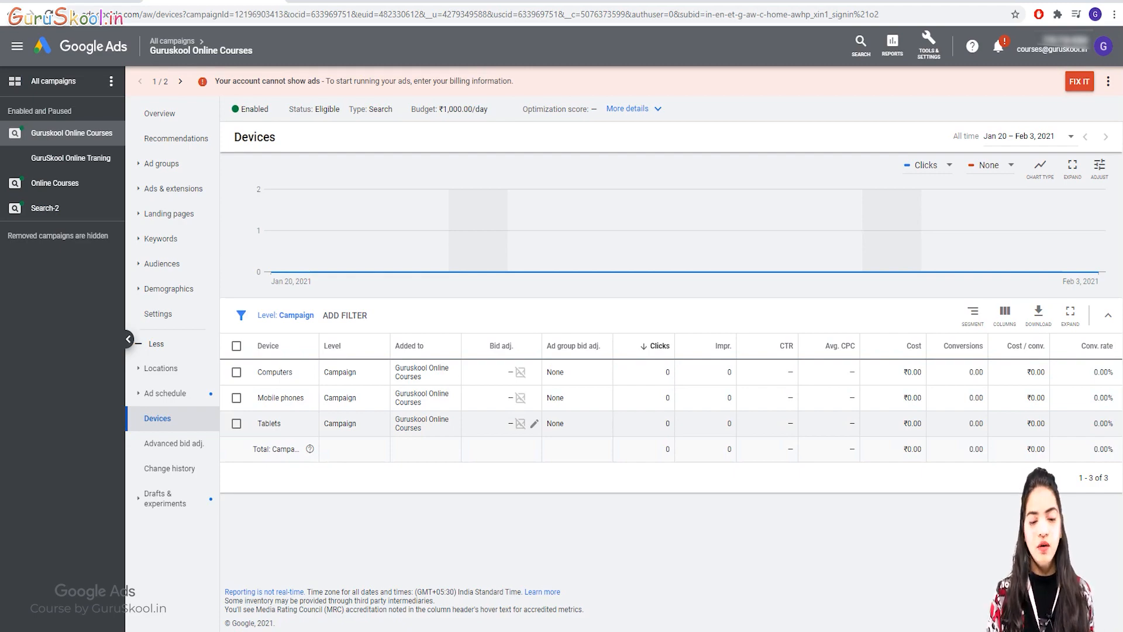
- Set the campaign's bid adjustment for computers to an increase of 20% and save it
mouse_move(501, 345)
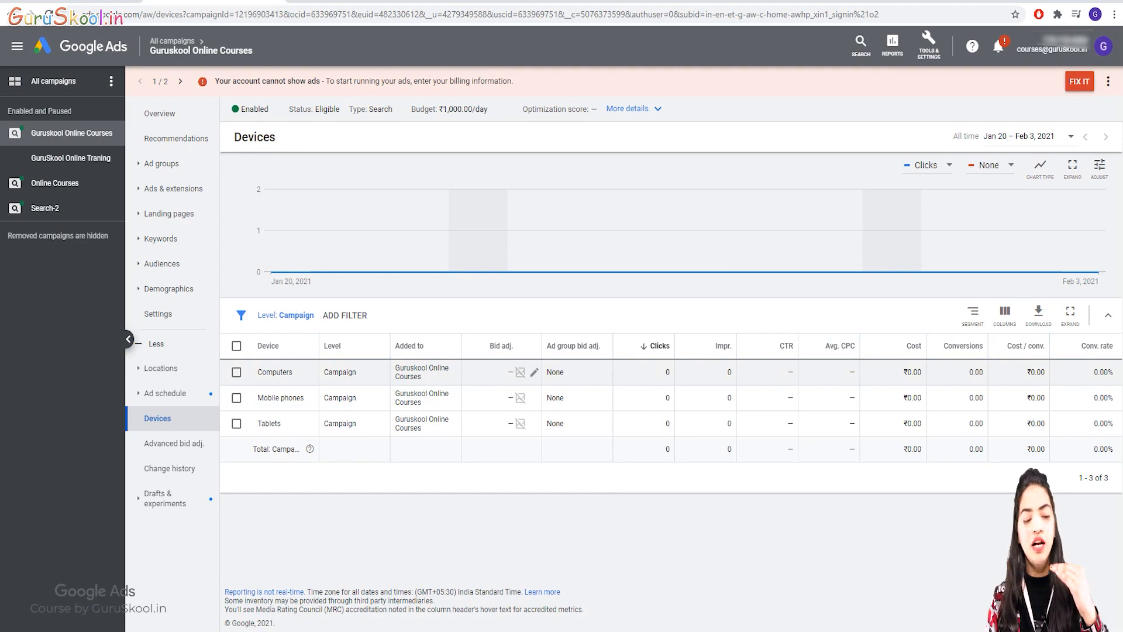
click(533, 372)
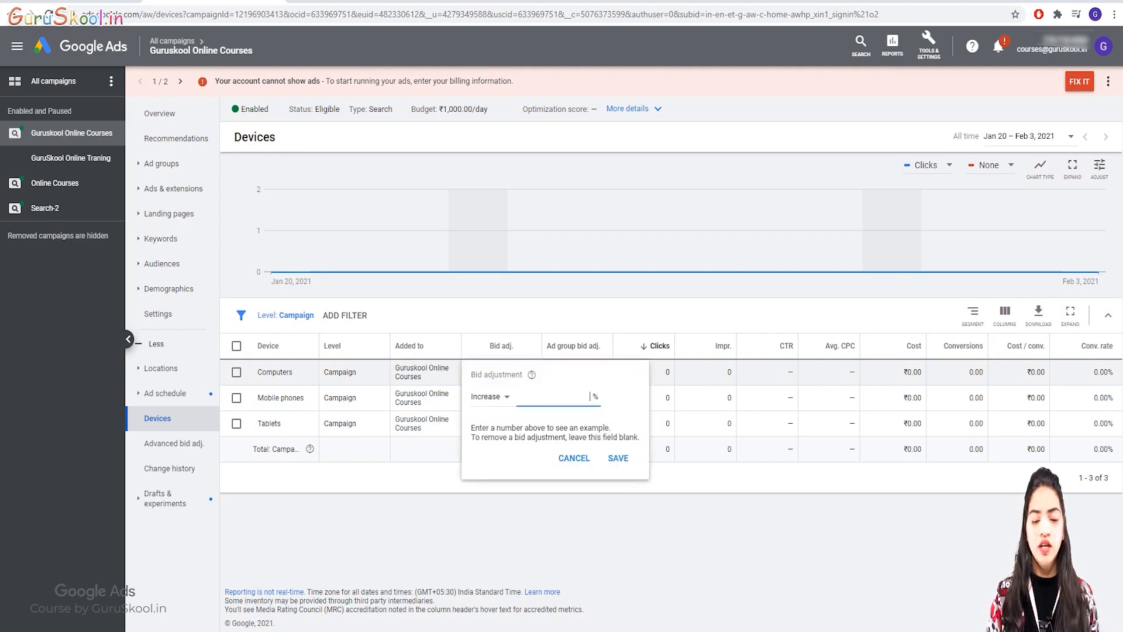
click(492, 396)
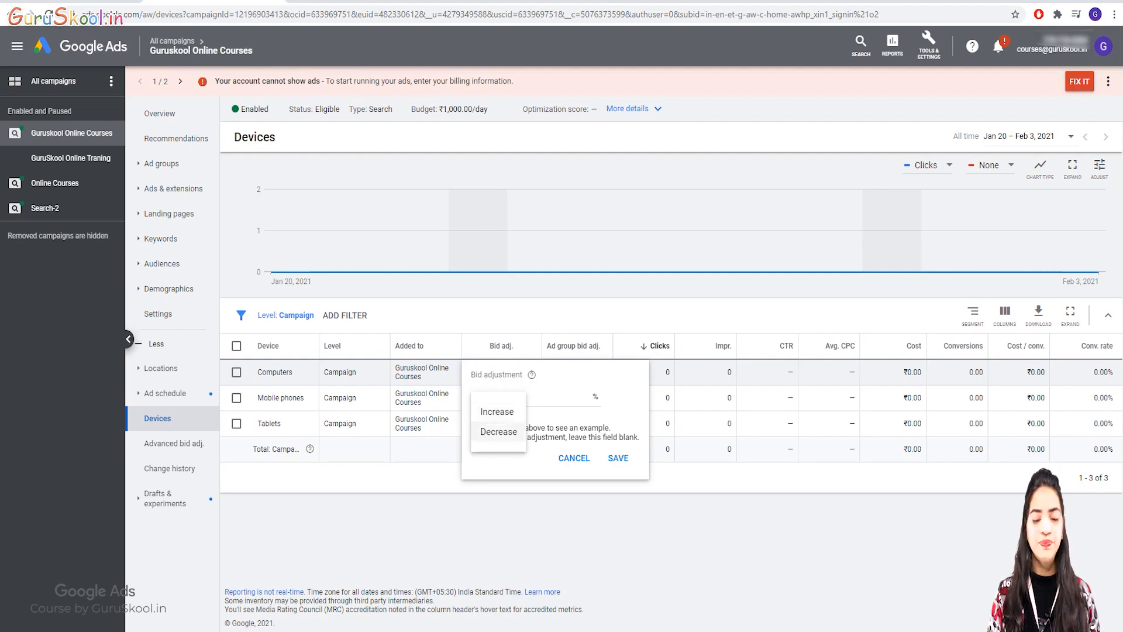
click(497, 412)
click(558, 397)
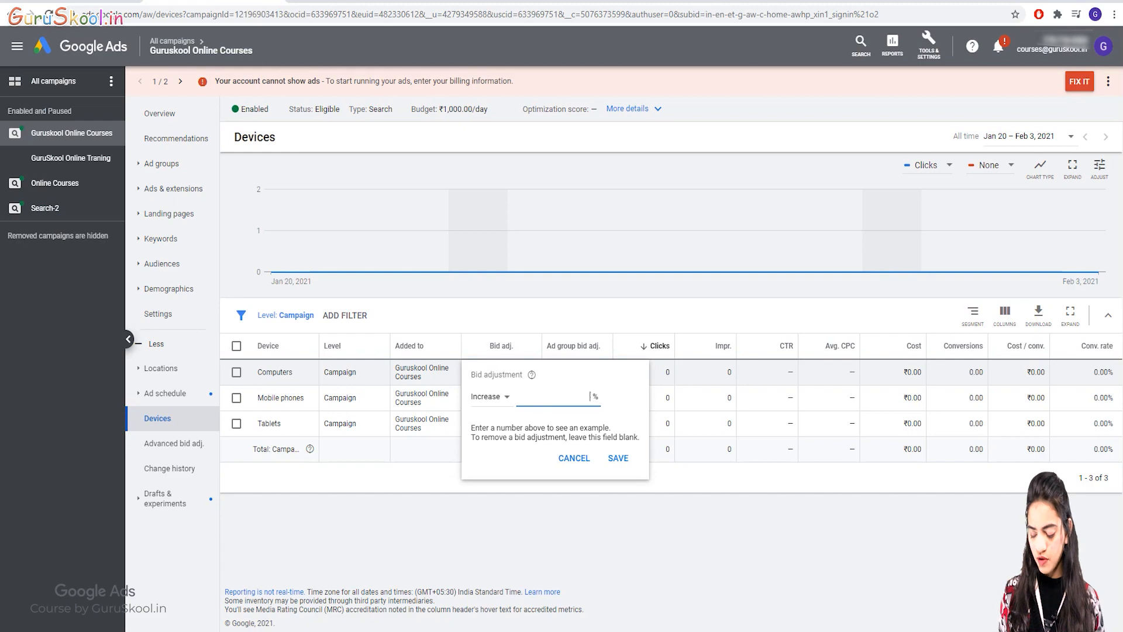
text(20)
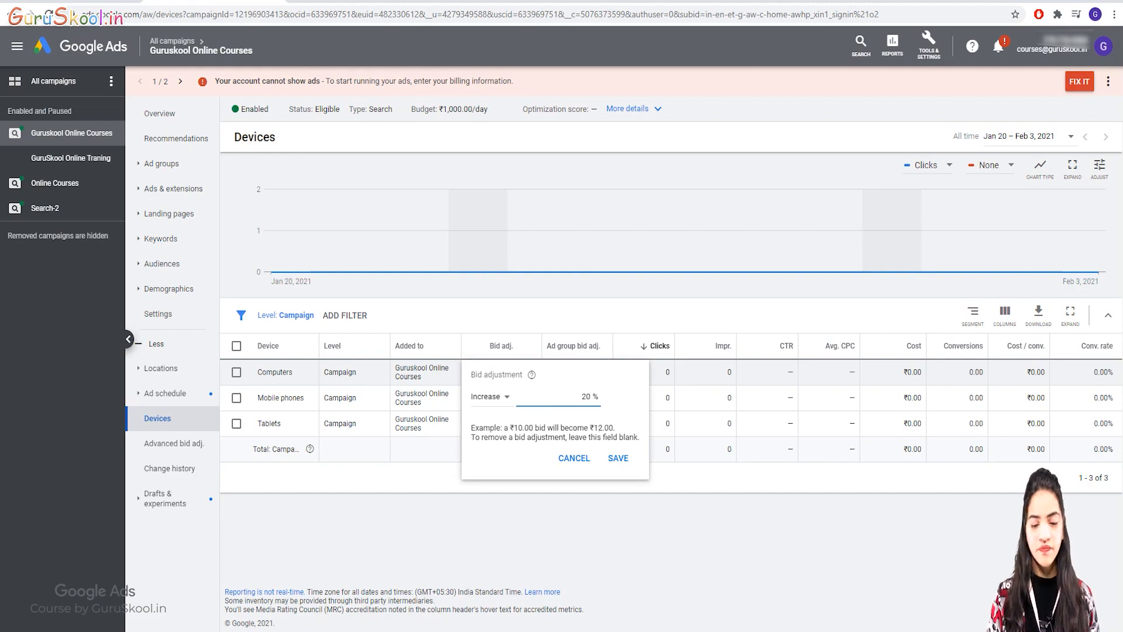
click(618, 457)
right_click(620, 462)
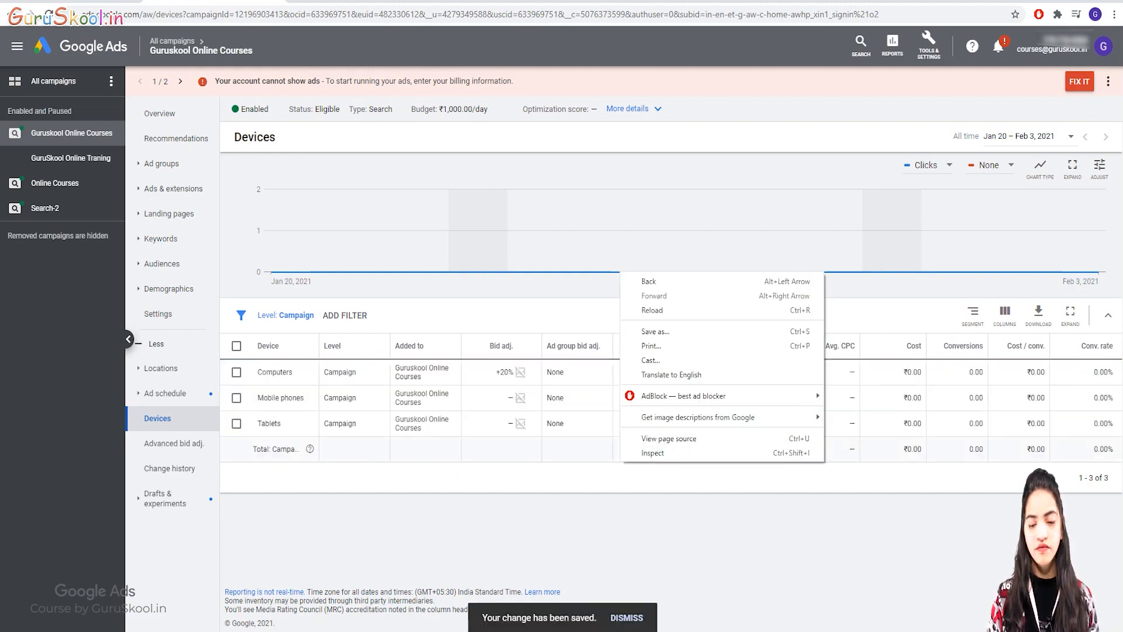
click(617, 464)
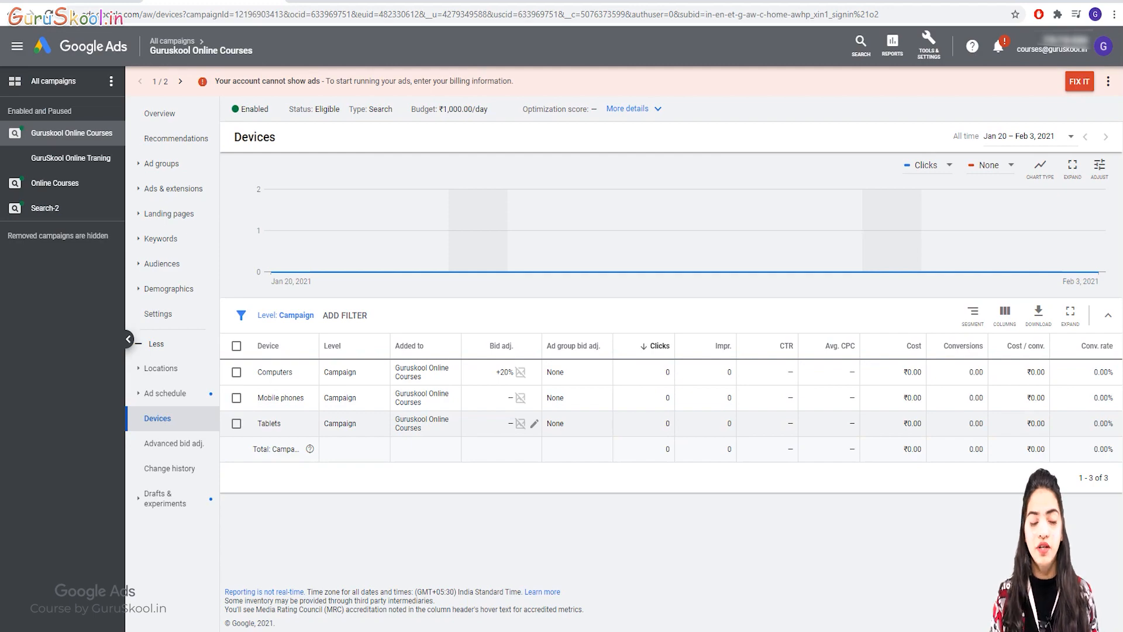
- Set the campaign's bid adjustment for tablets to a decrease of 35% and save it
click(534, 423)
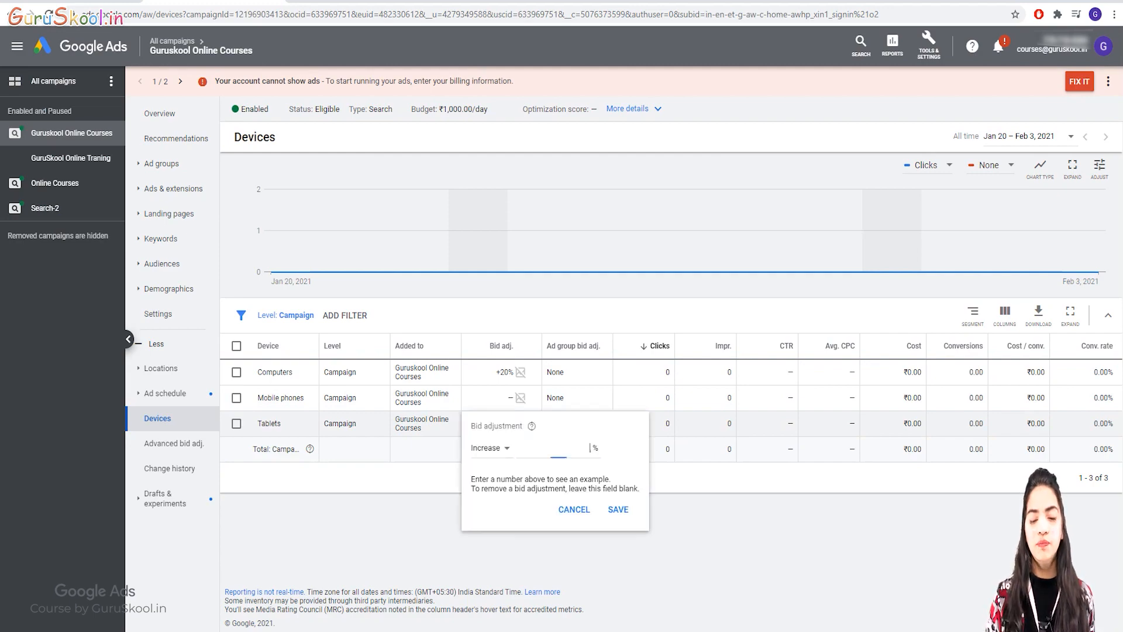
click(494, 448)
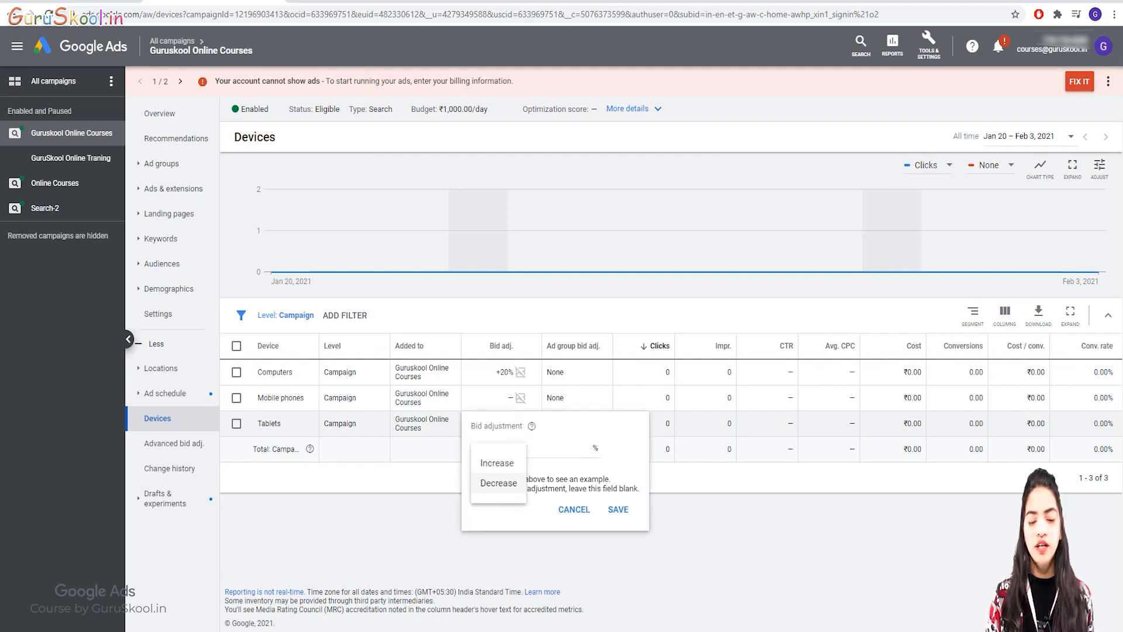
click(498, 483)
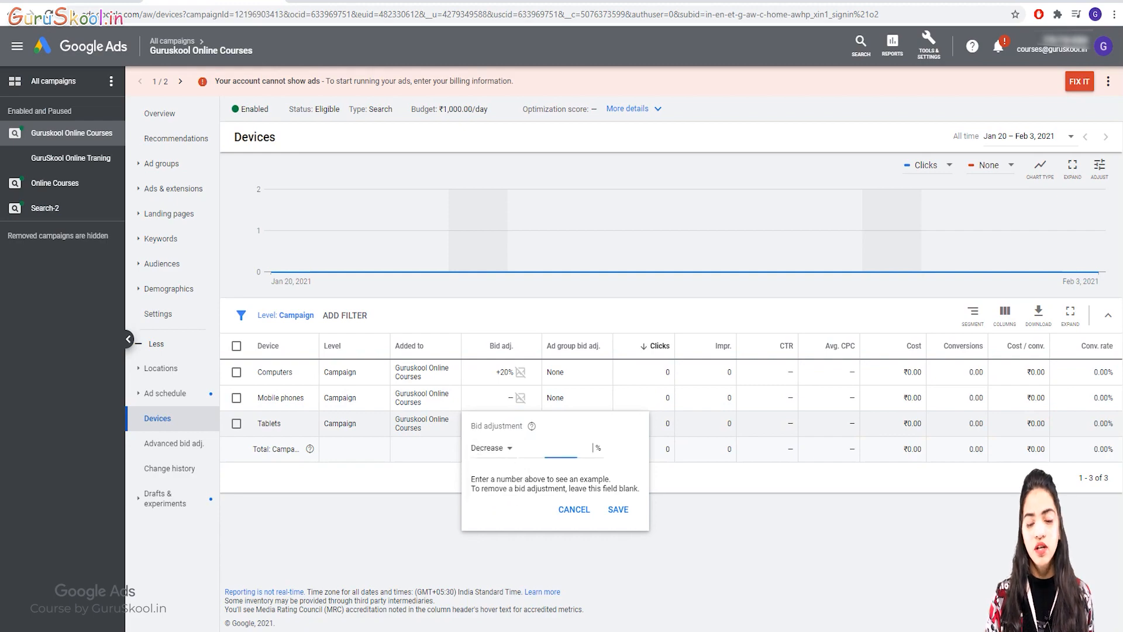
text(350)
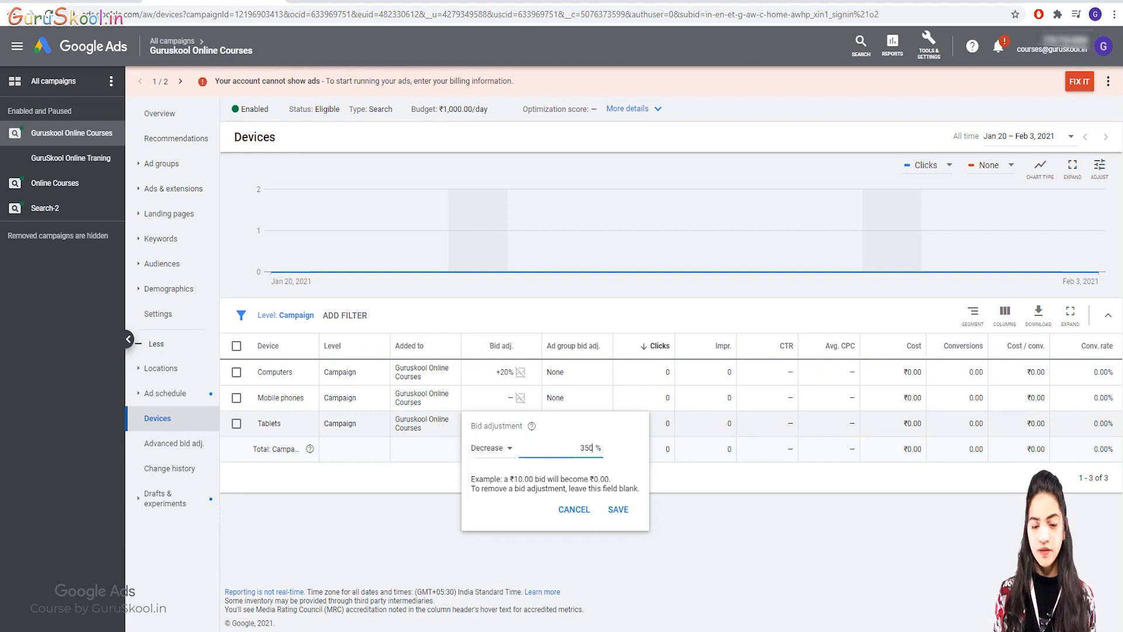
key(BackSpace)
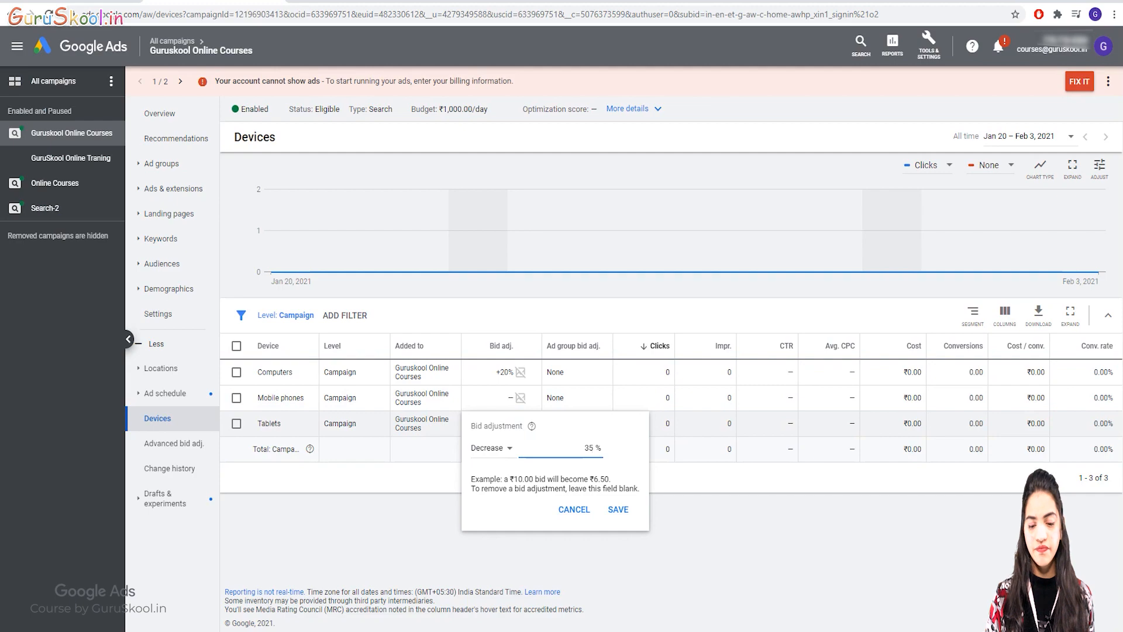
click(618, 509)
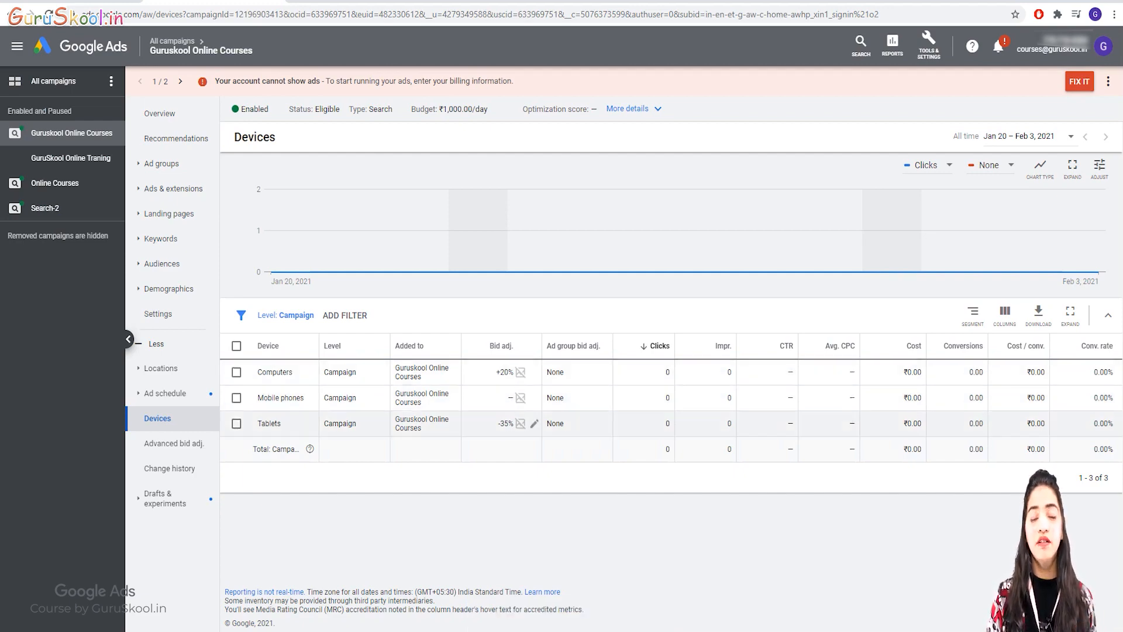
mouse_move(520, 423)
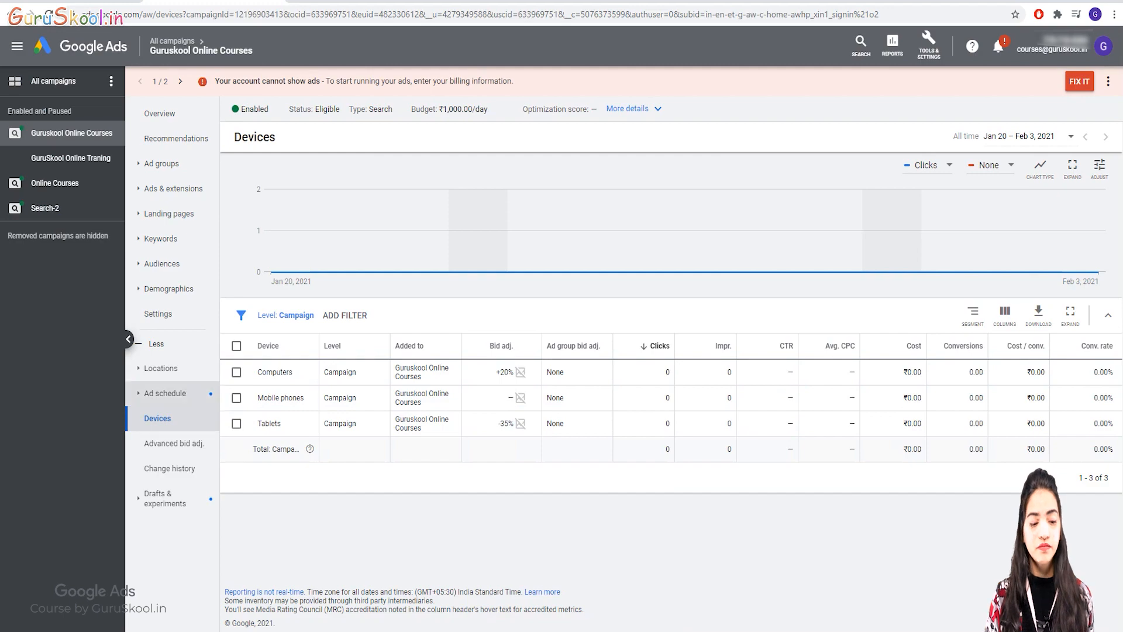
- In the campaign's ad schedule, set the Wednesdays 9:00 AM - 6:00 PM bid adjustment to an increase of 18% and save it
click(165, 393)
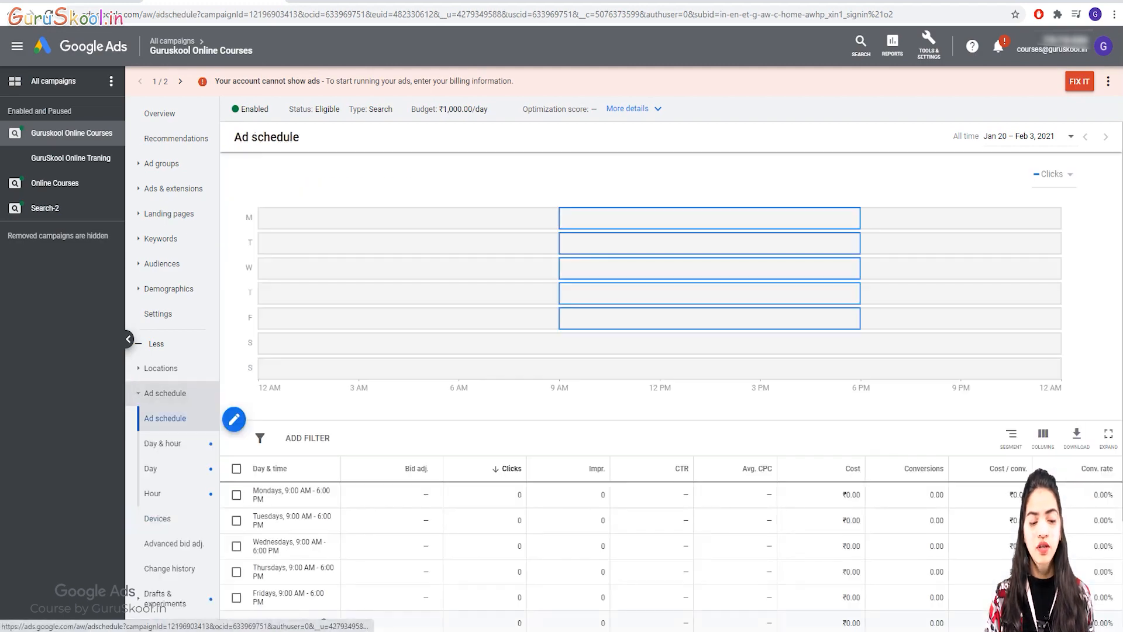
scroll(433, 351, down, 3)
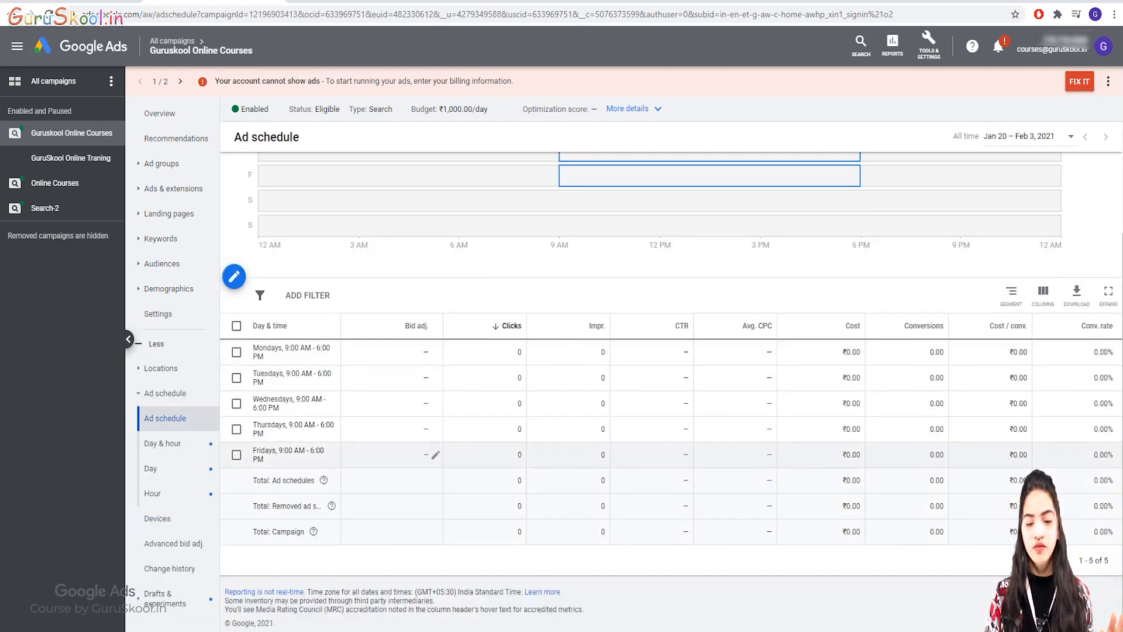
mouse_move(417, 326)
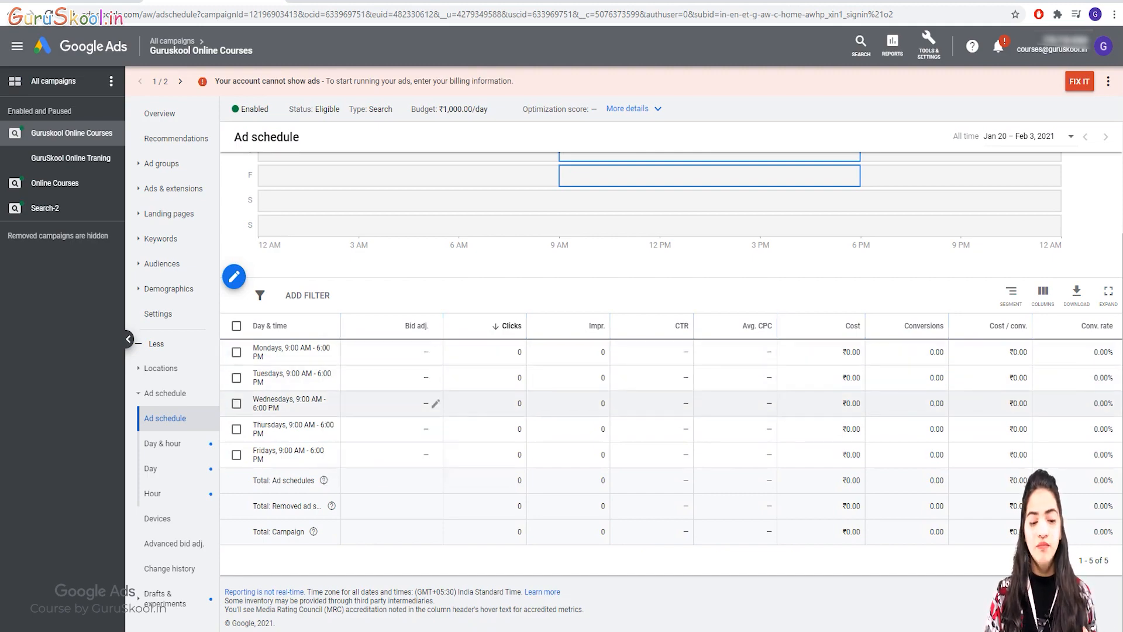
click(435, 403)
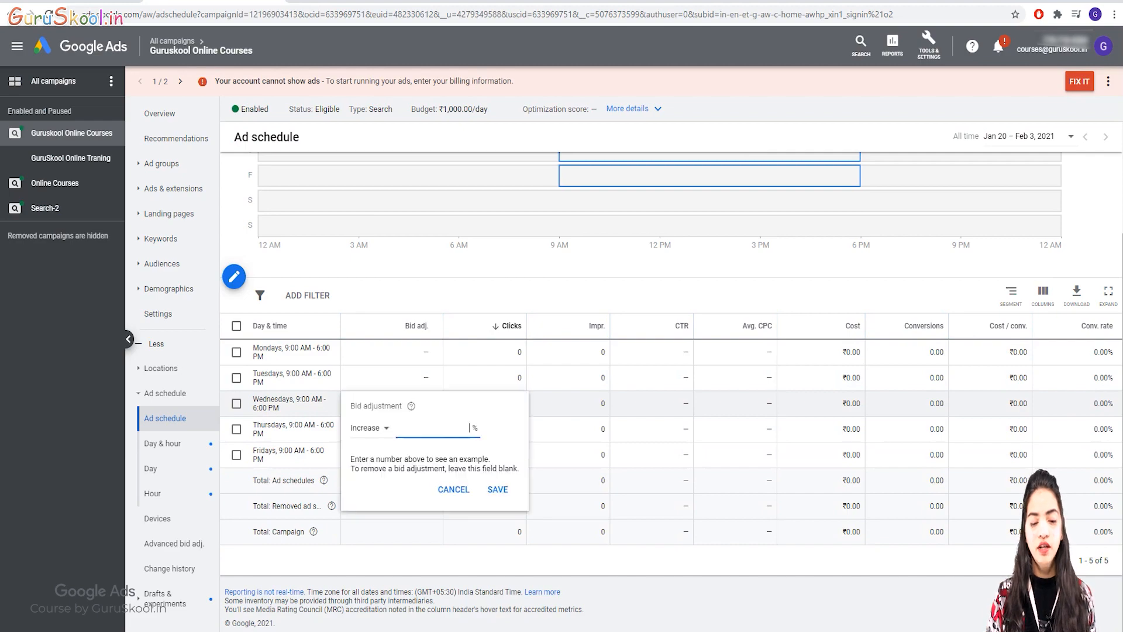
click(370, 428)
click(376, 443)
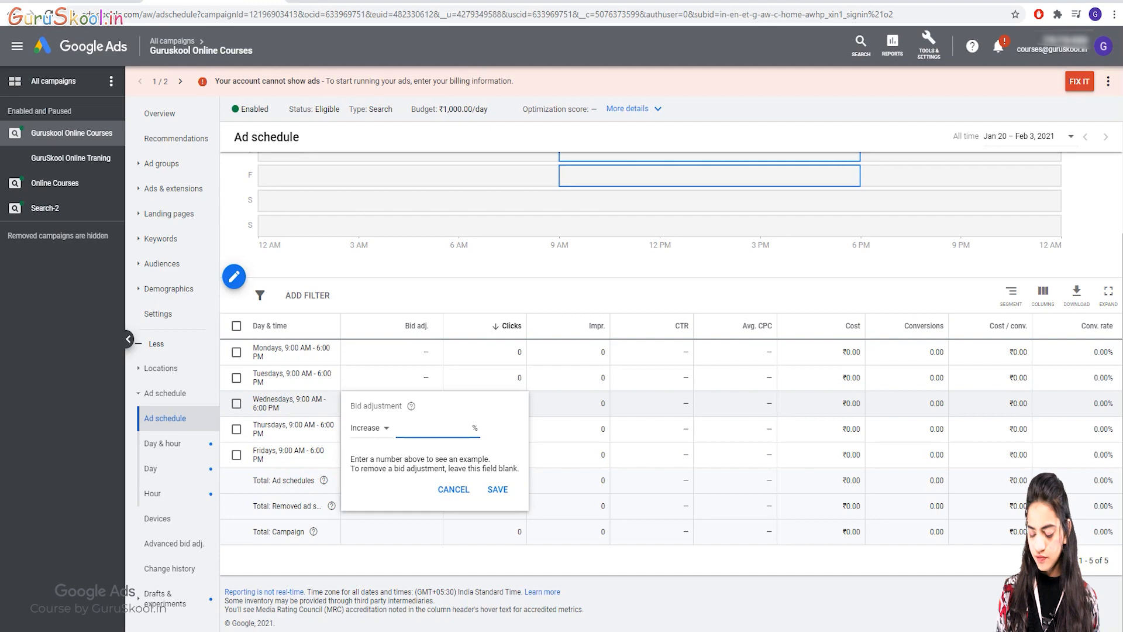
text(18)
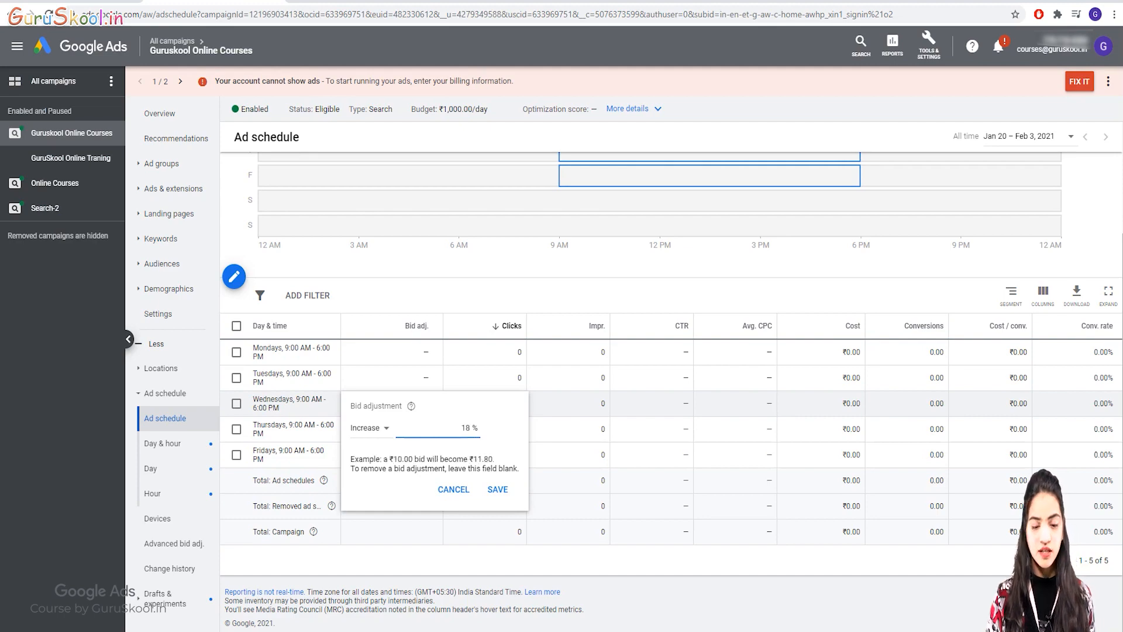
click(497, 489)
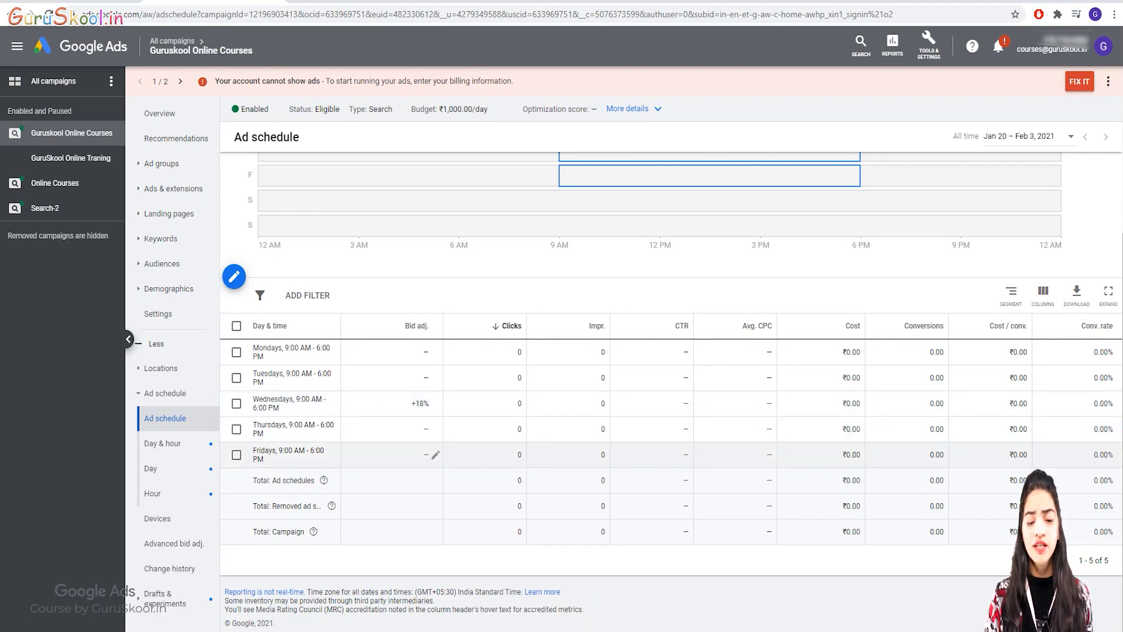
- Set the Fridays 9:00 AM - 6:00 PM bid adjustment to a decrease of 28% and save it
click(435, 454)
click(377, 479)
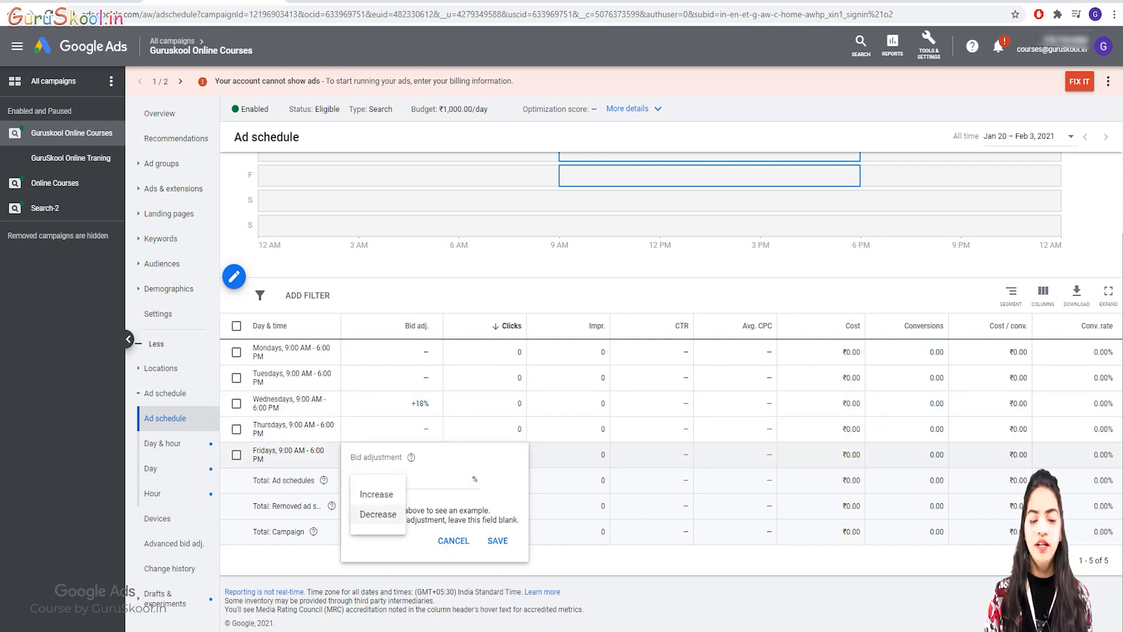
click(378, 514)
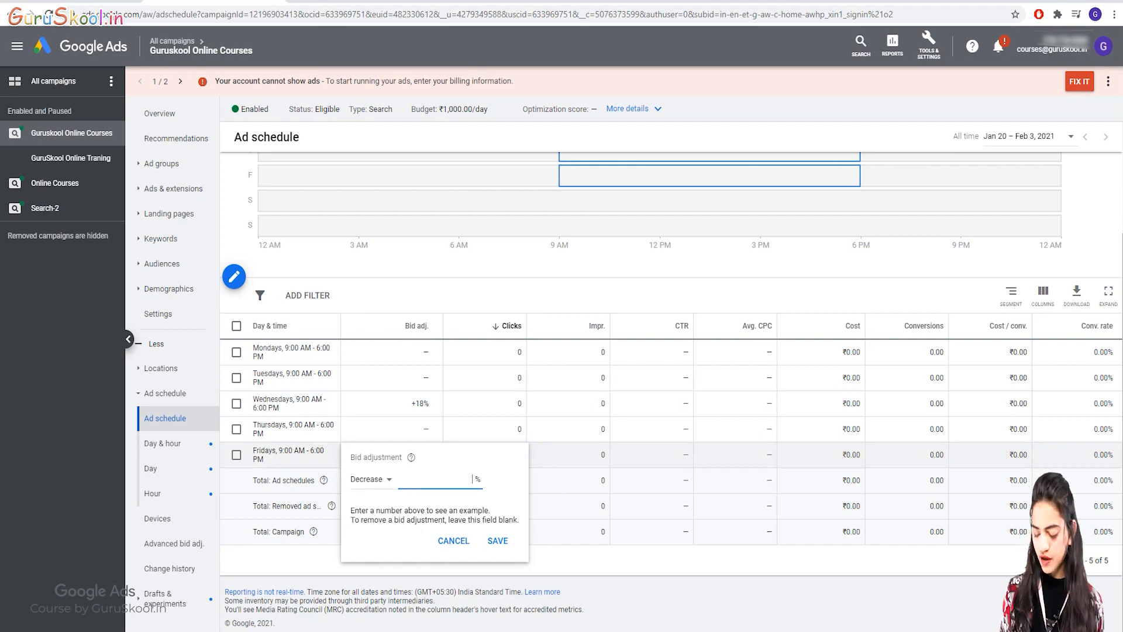
text(28)
key(Return)
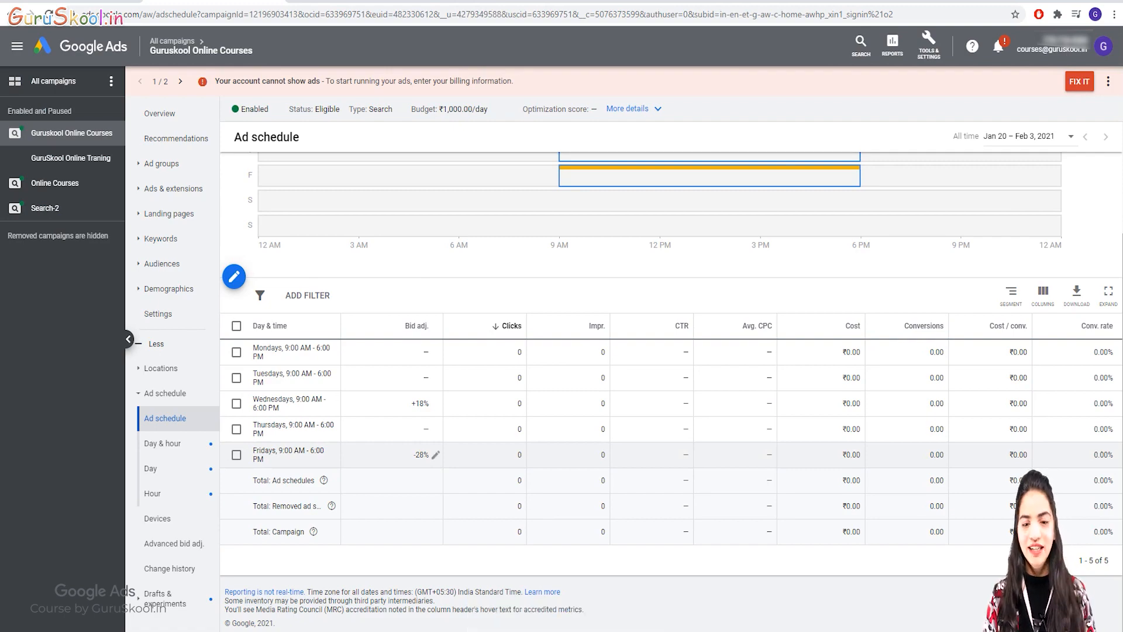
- Check the Wednesday and Friday bid adjustments on the weekly ad schedule chart and in its table
scroll(435, 429, up, 3)
mouse_move(710, 269)
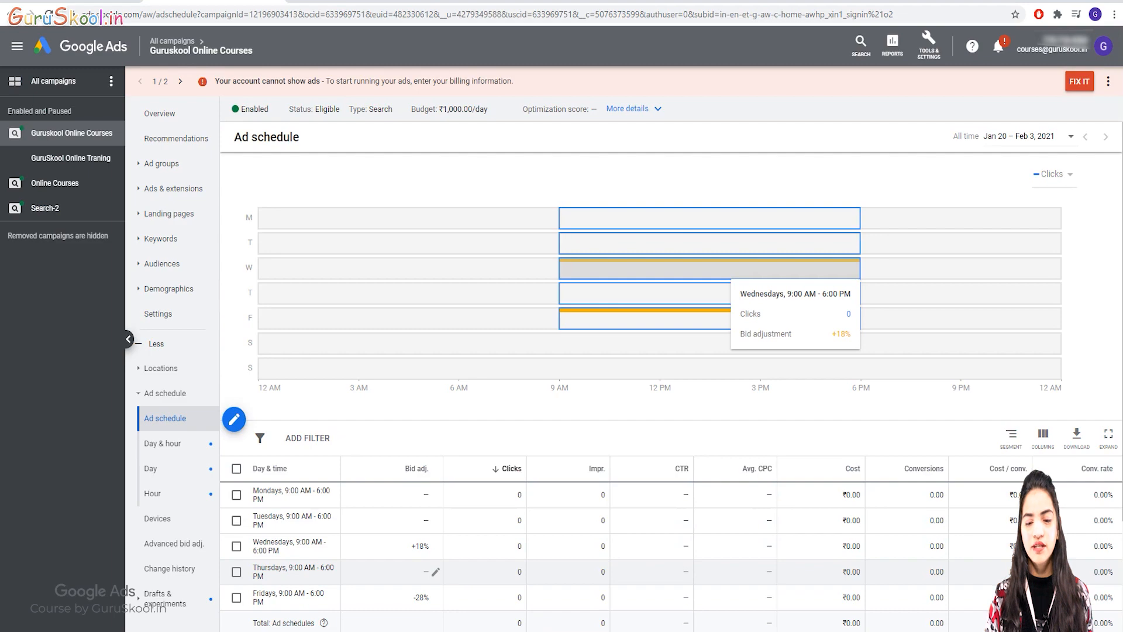
mouse_move(728, 319)
mouse_move(720, 294)
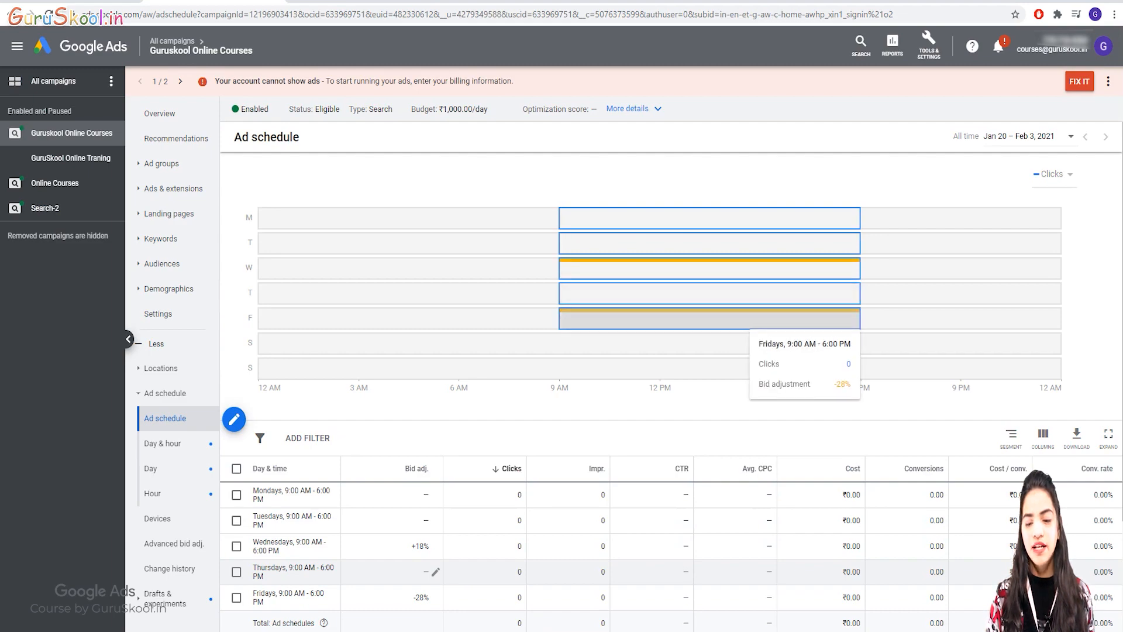
mouse_move(720, 243)
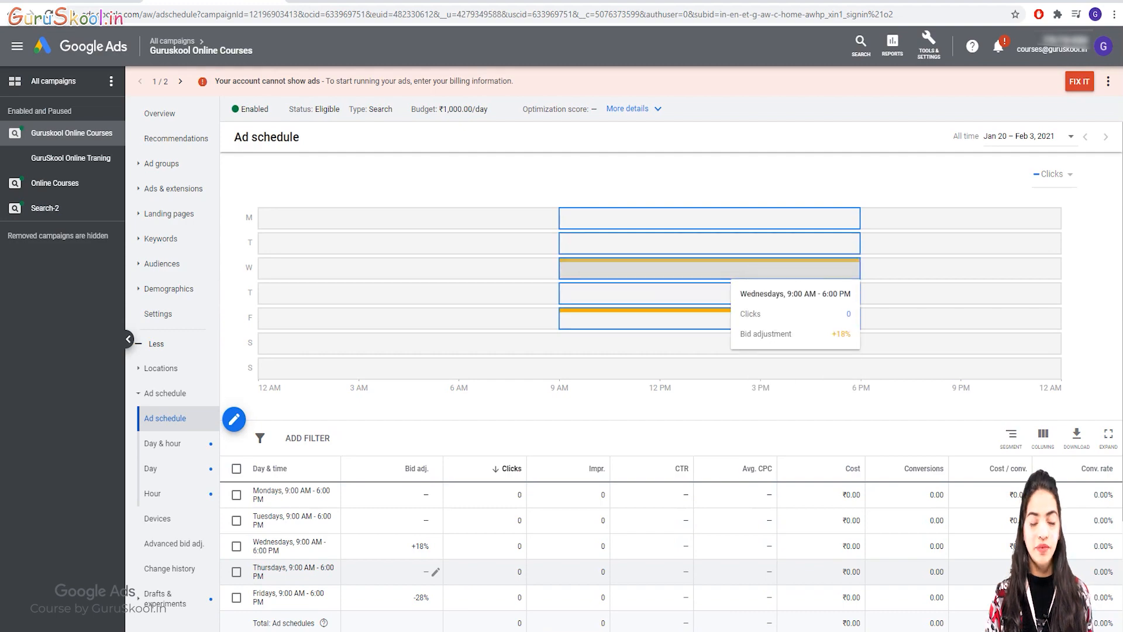
scroll(409, 520, down, 2)
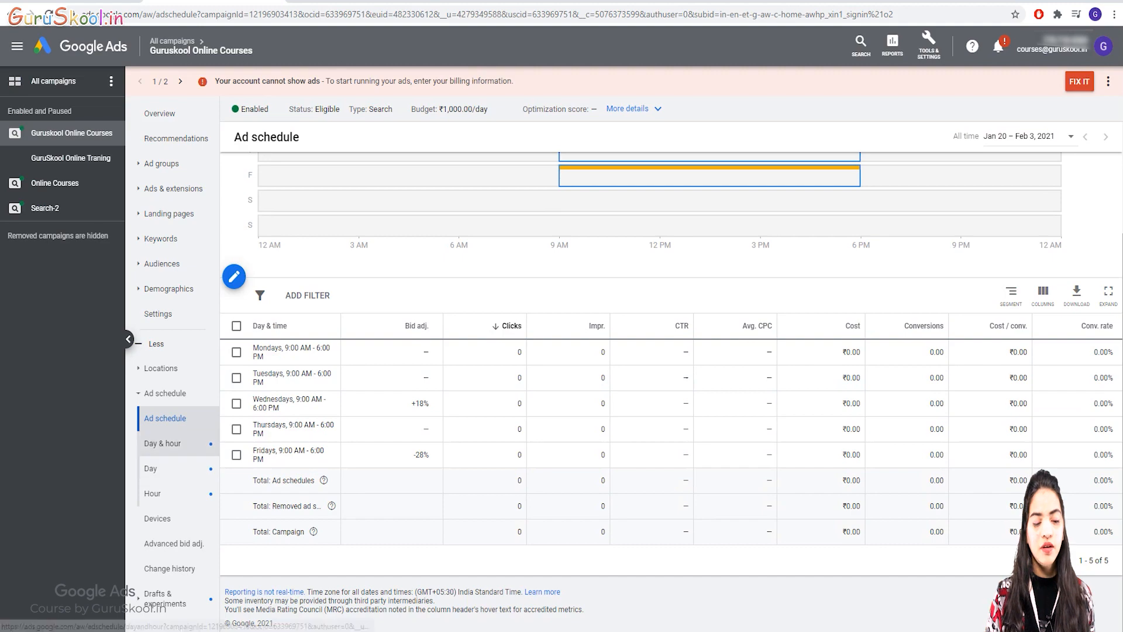
- Review the campaign's ad schedule statistics by day and hour, by day, and by hour
click(161, 443)
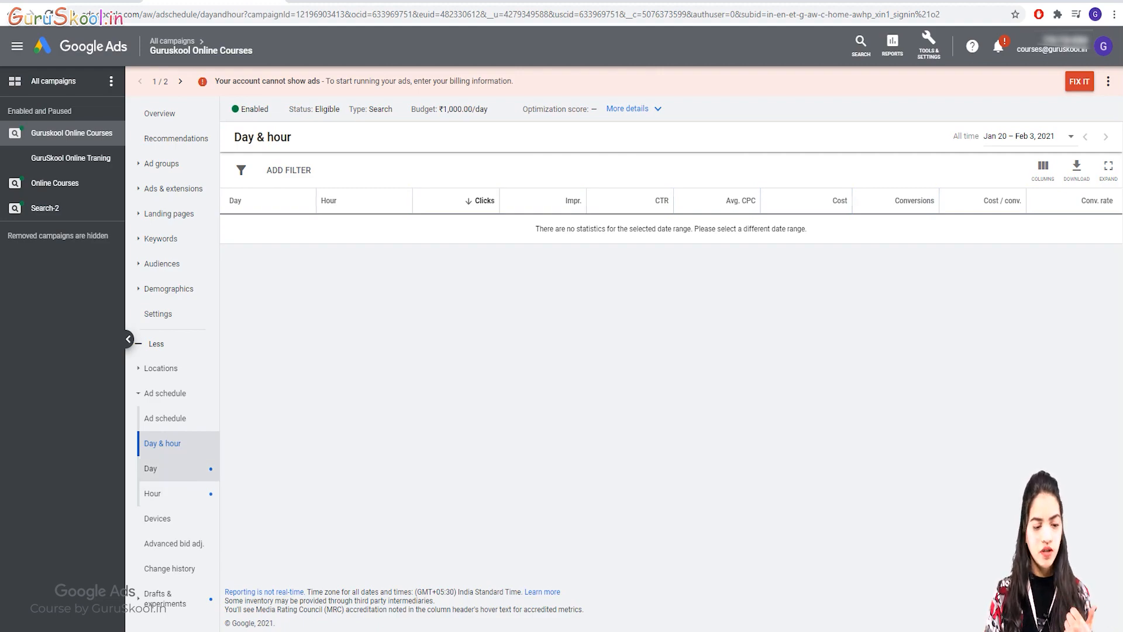
click(150, 468)
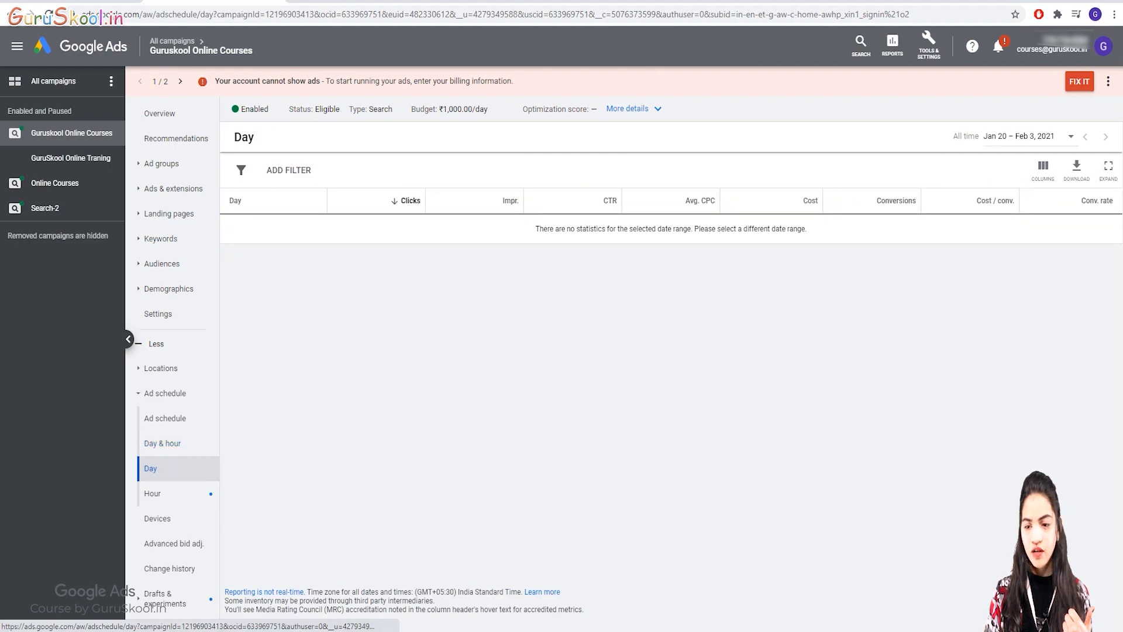
click(165, 418)
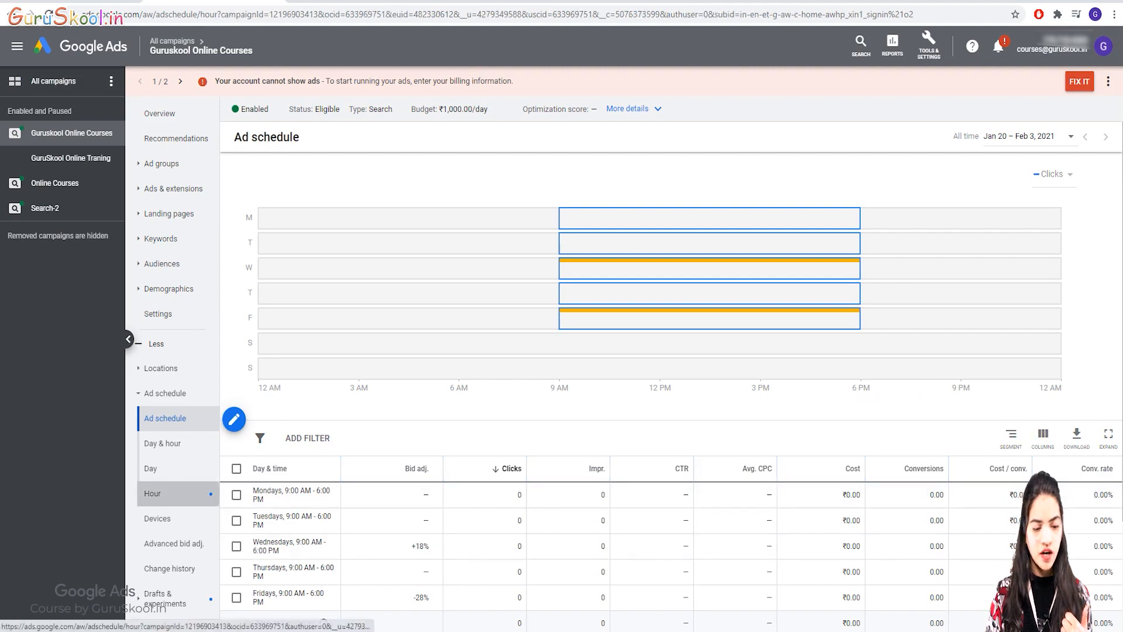
click(153, 493)
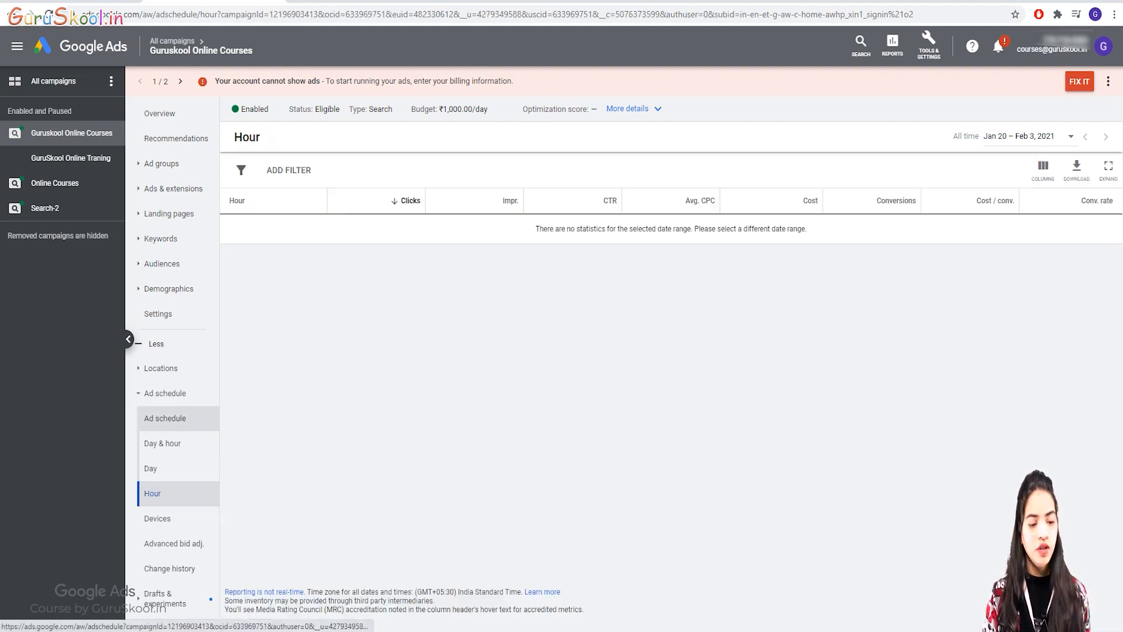
- Review the campaign's weekly ad schedule and its targeted locations
click(165, 418)
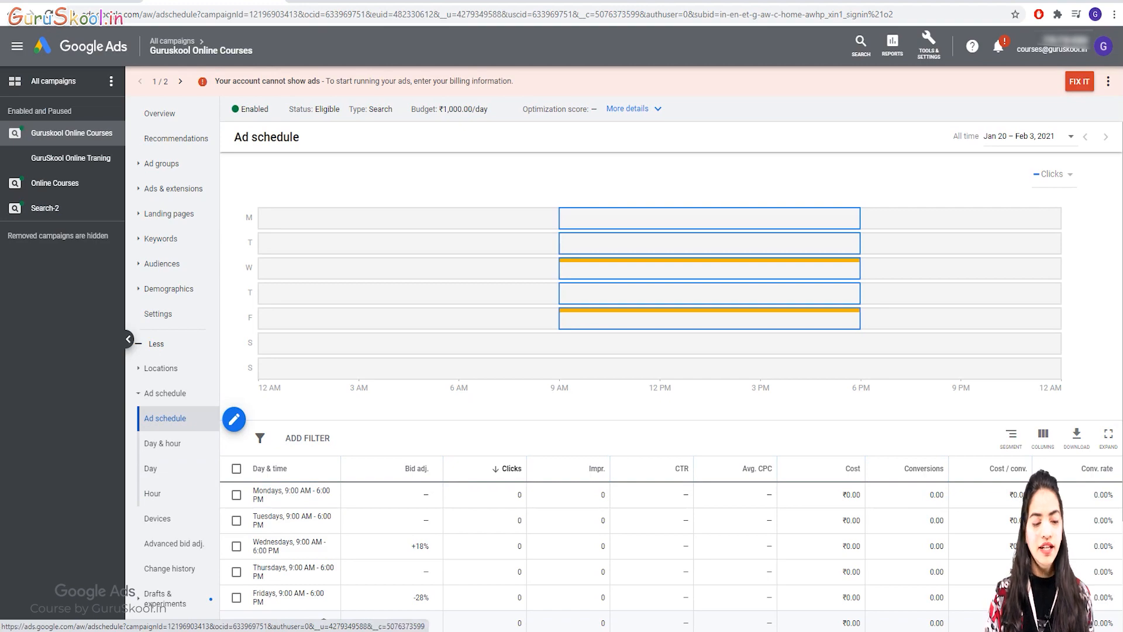
click(161, 368)
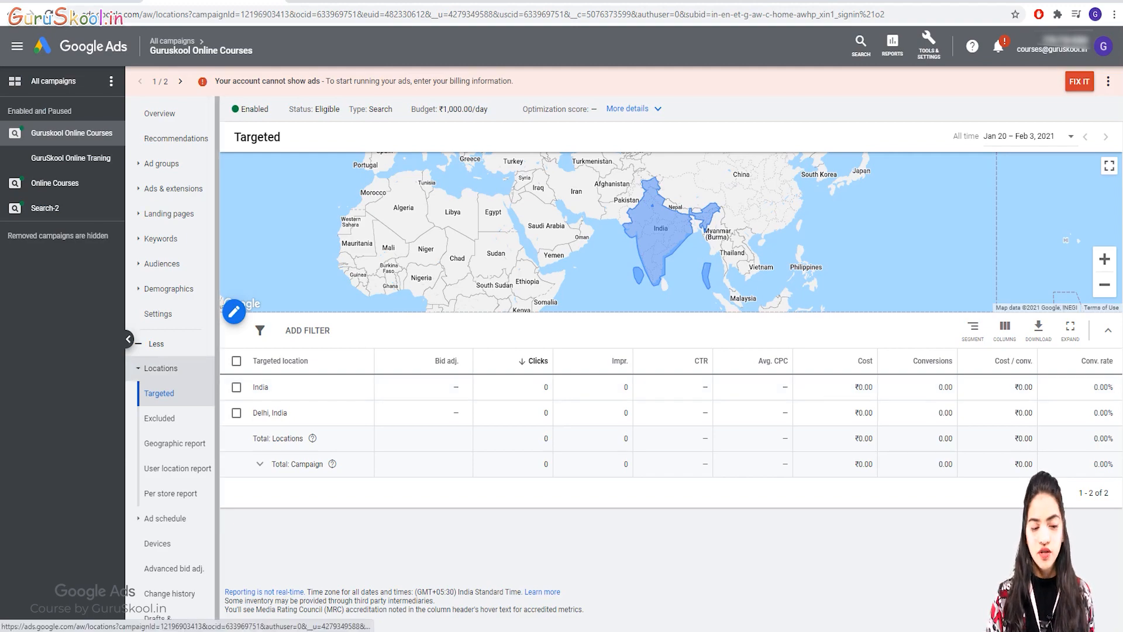
click(158, 368)
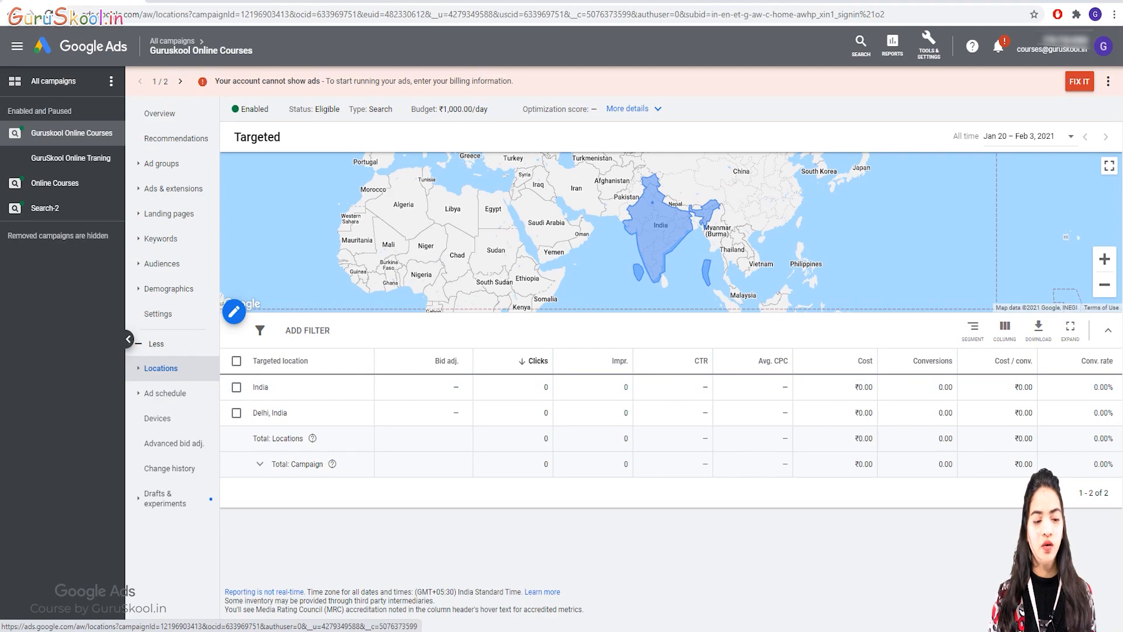
- In the campaign's age demographics, set the 18 - 24 bid adjustment to an increase of 30% and save it
click(169, 288)
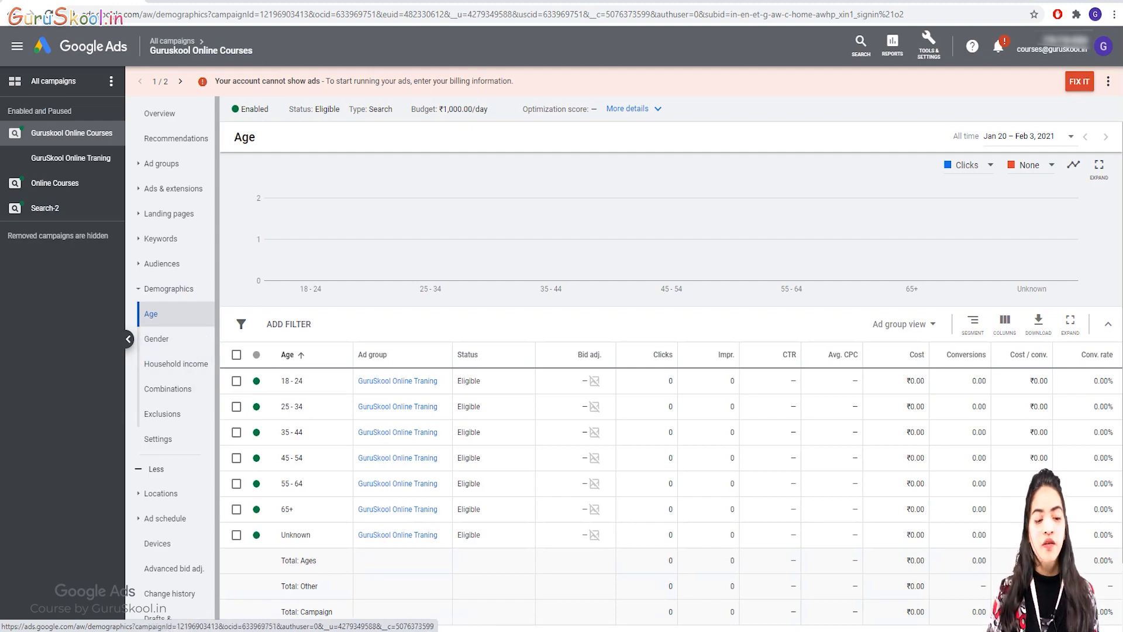
scroll(671, 380, down, 2)
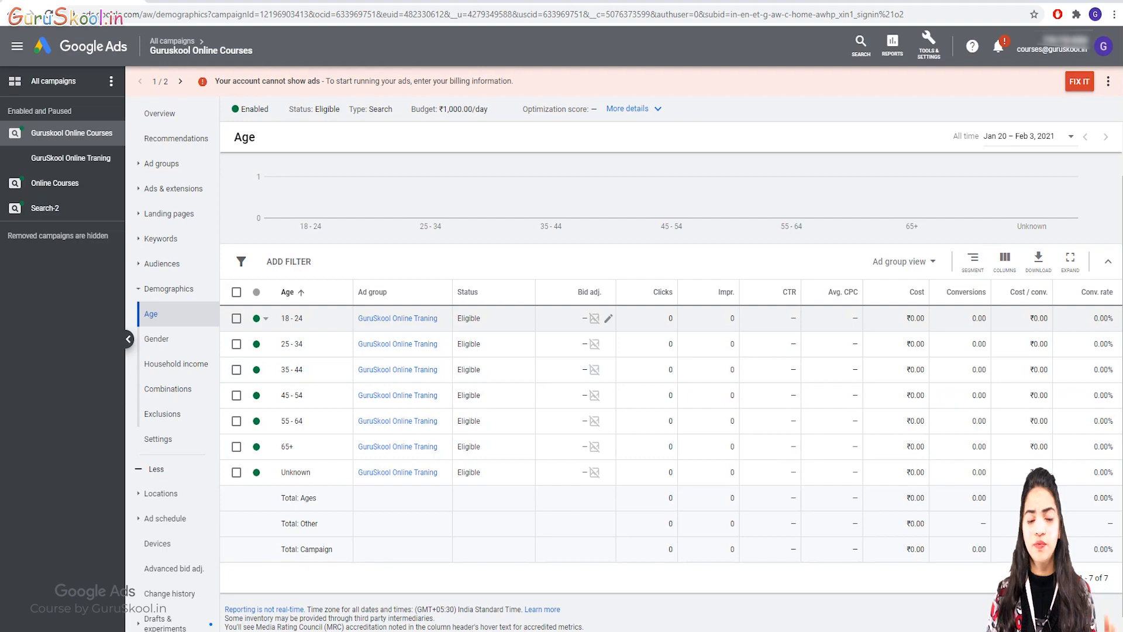
click(608, 318)
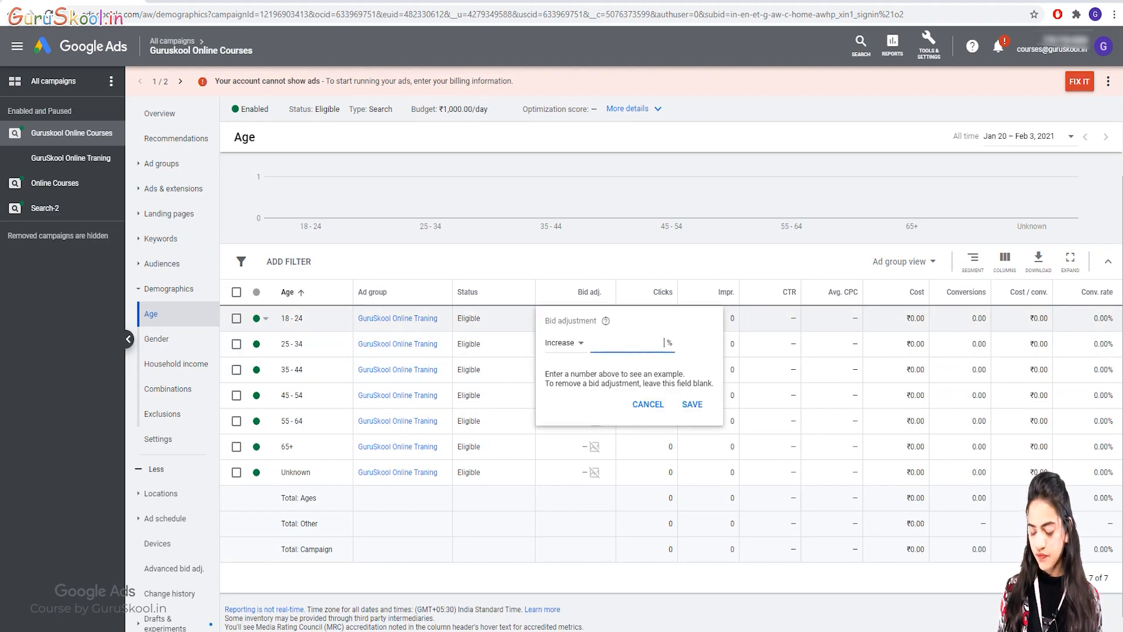
text(30)
click(692, 404)
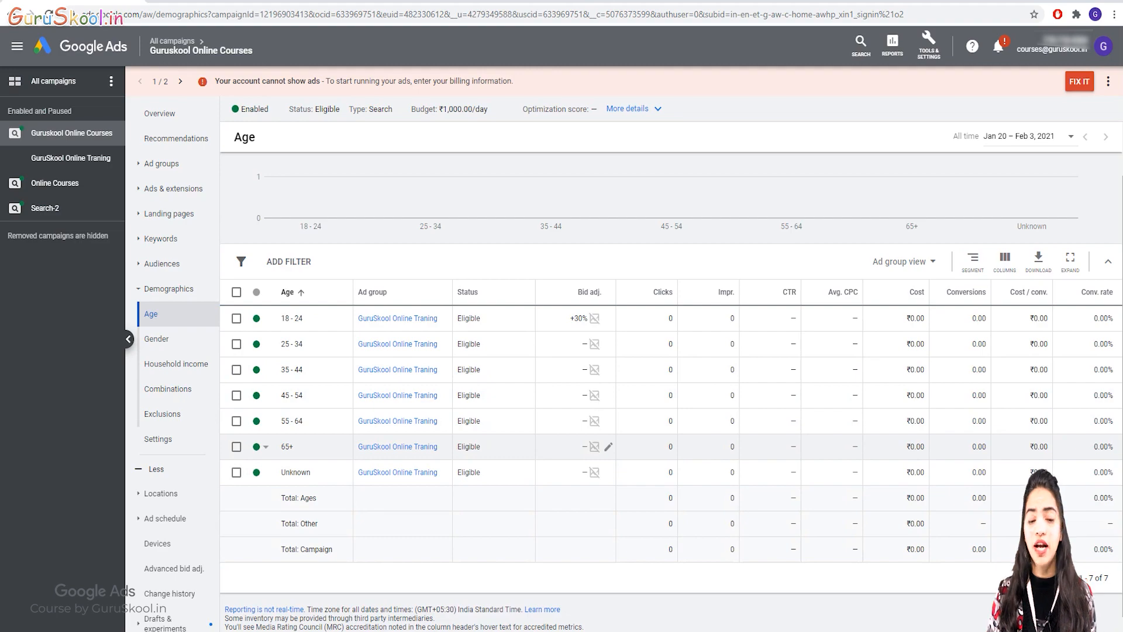
- Set the 65+ age group's bid adjustment to a decrease of 50% and save it
click(608, 446)
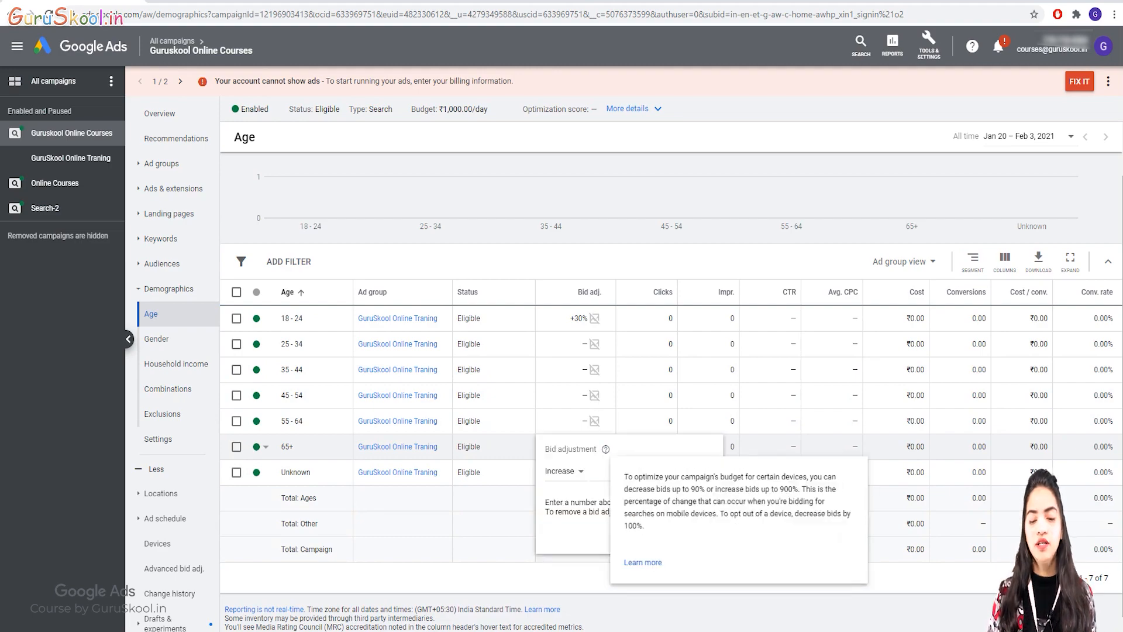
click(564, 471)
click(572, 506)
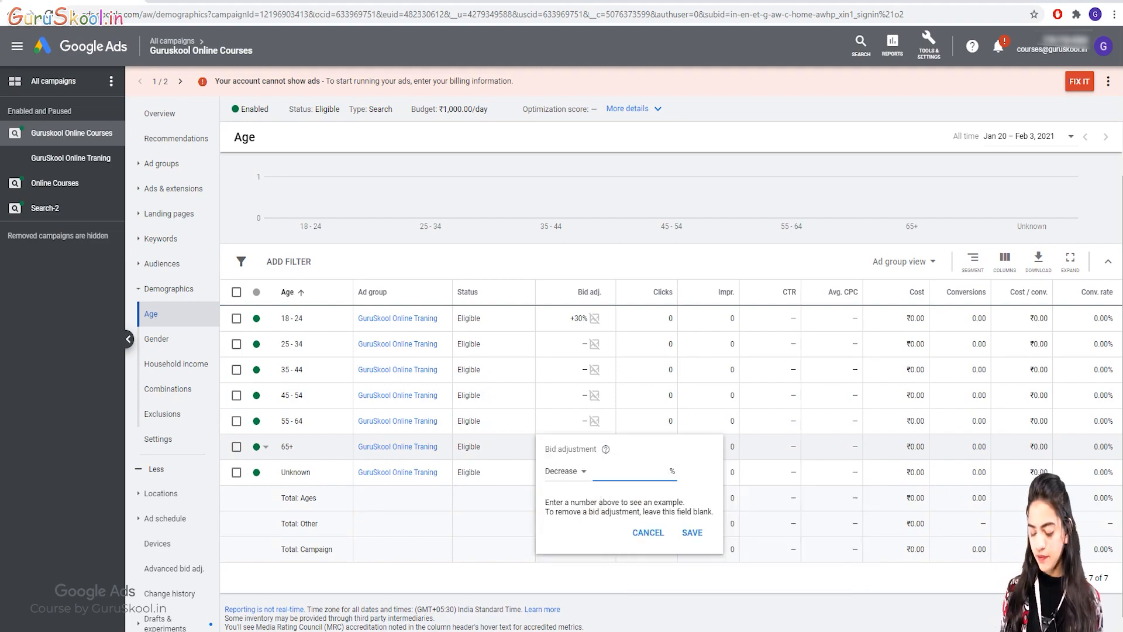
text(50)
click(692, 533)
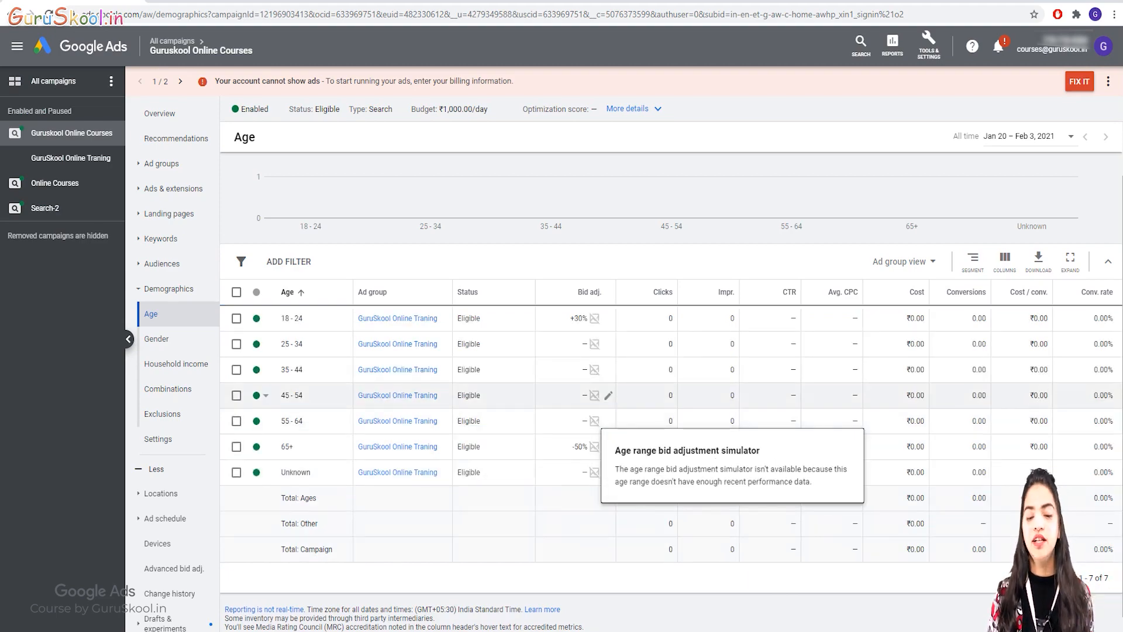
- In the gender demographics, set the Female bid adjustment to an increase of 35% and save it
click(156, 339)
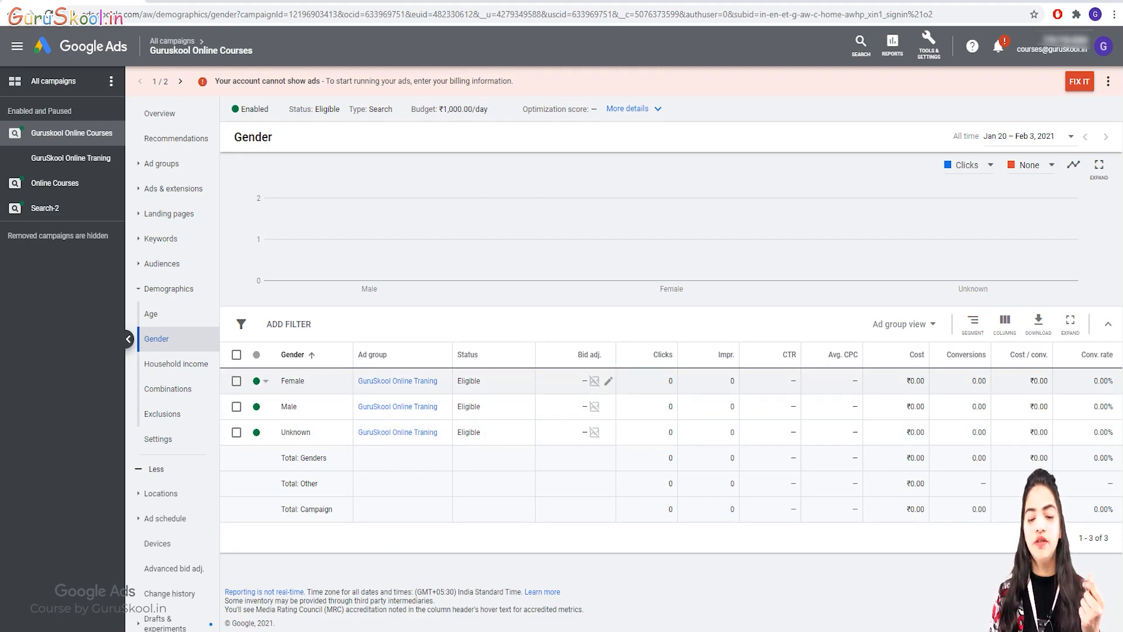
click(608, 381)
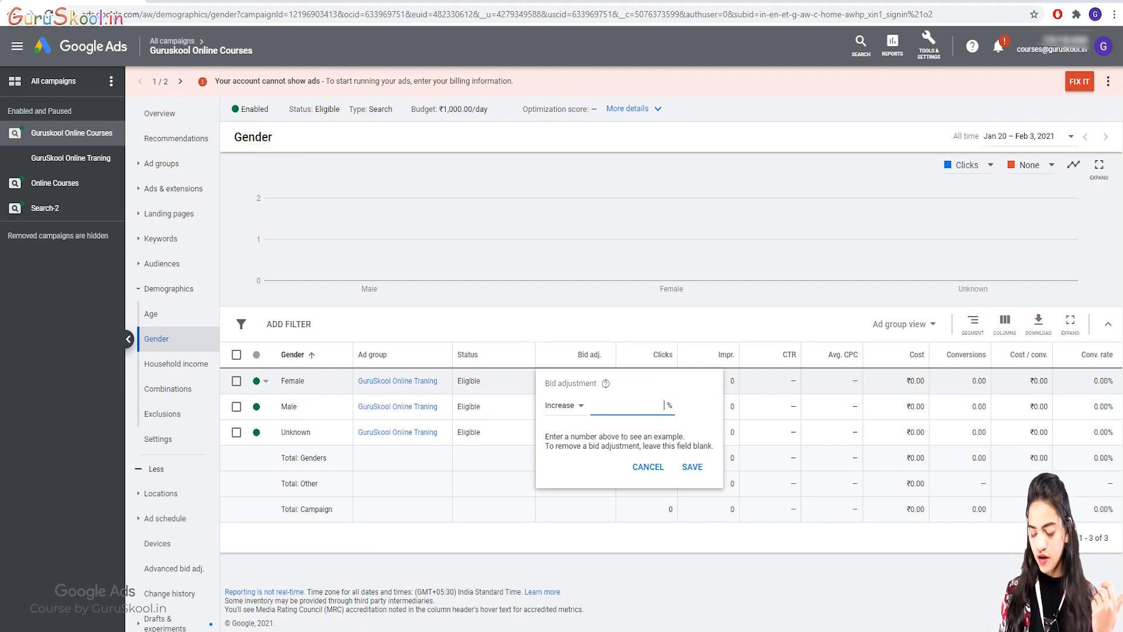
text(35)
click(691, 466)
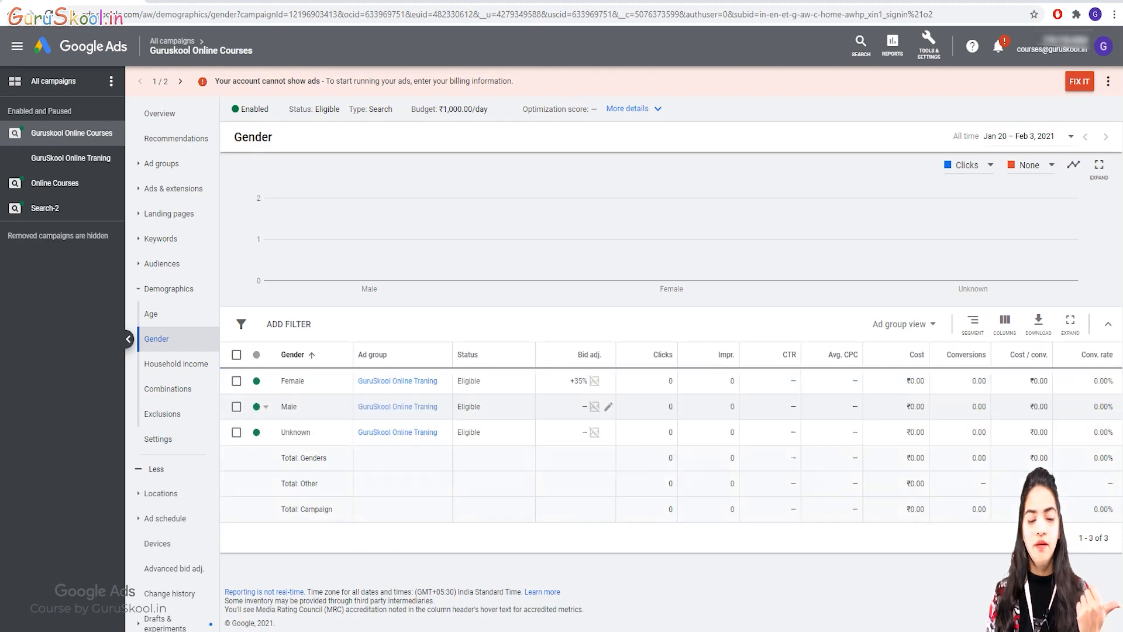
- Set the Male bid adjustment to a decrease of 10% and save it
click(608, 406)
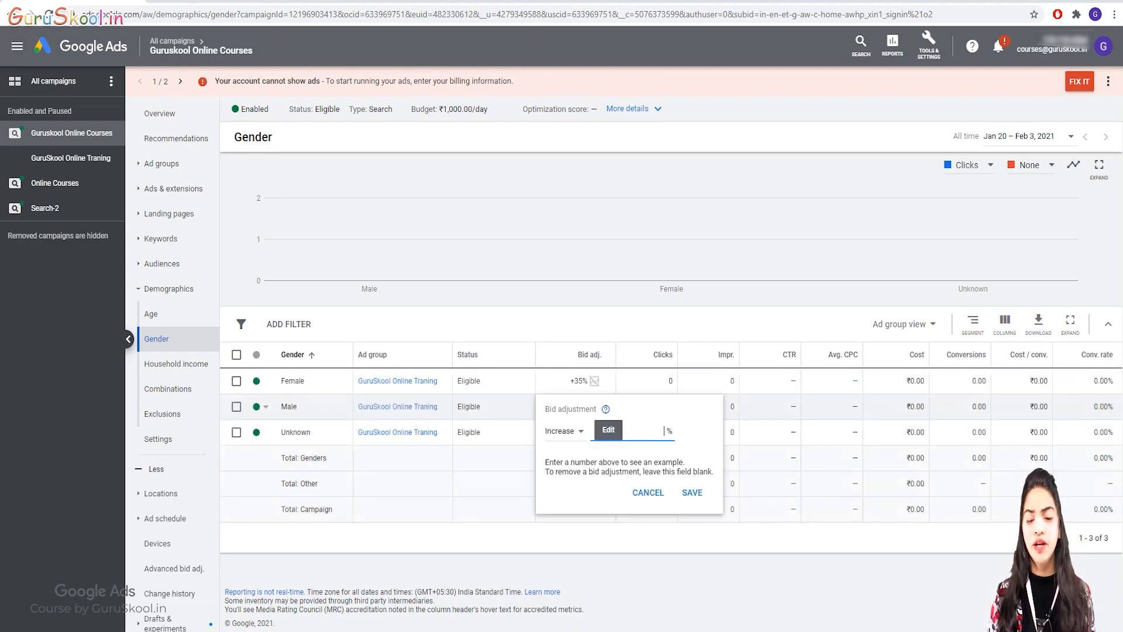
click(564, 430)
click(566, 466)
click(641, 431)
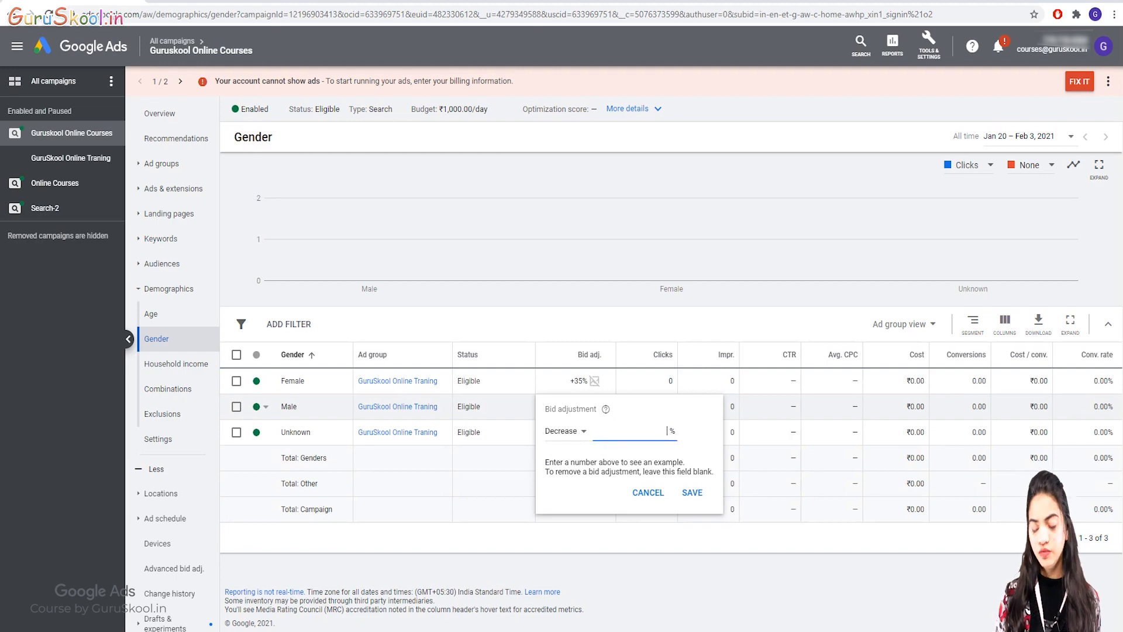
text(10)
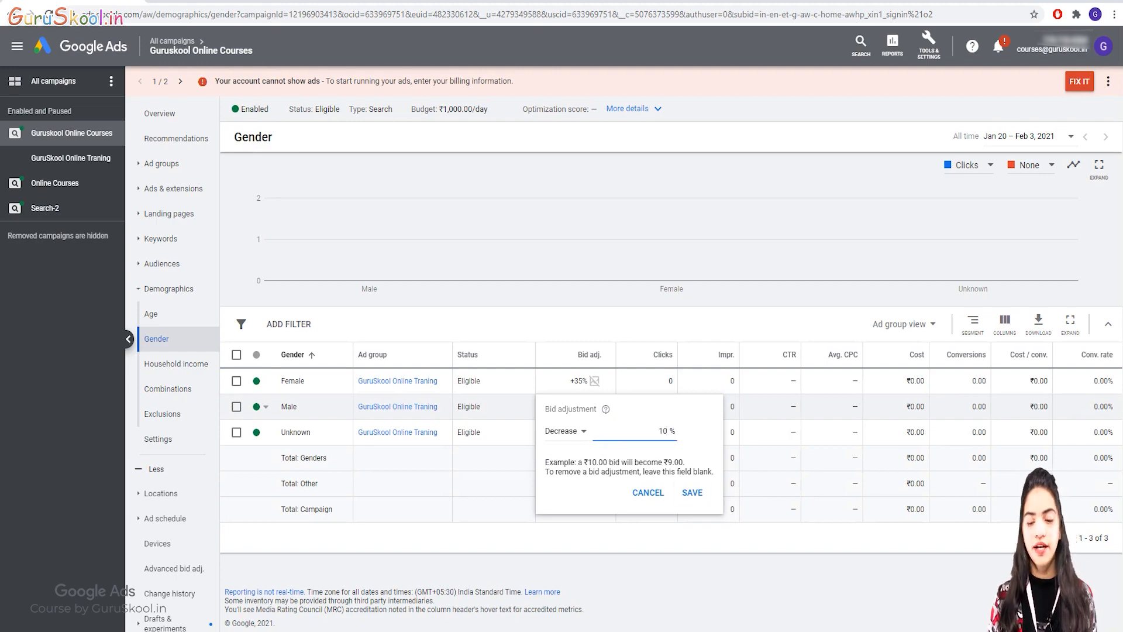
click(692, 491)
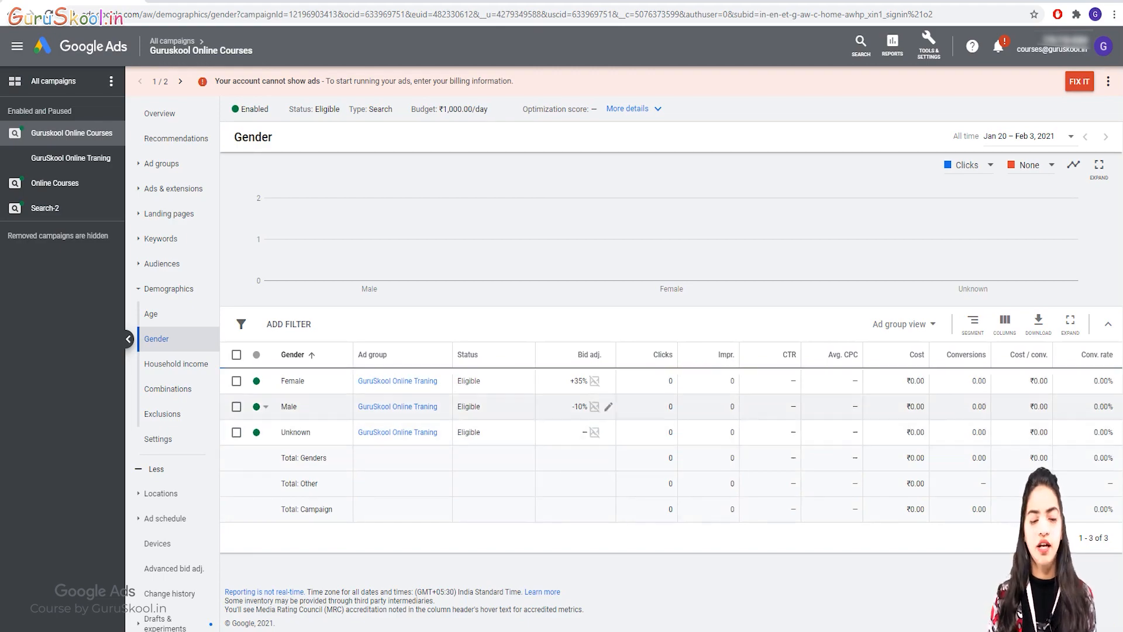
- Review the campaign's household income demographics and its audiences
click(175, 364)
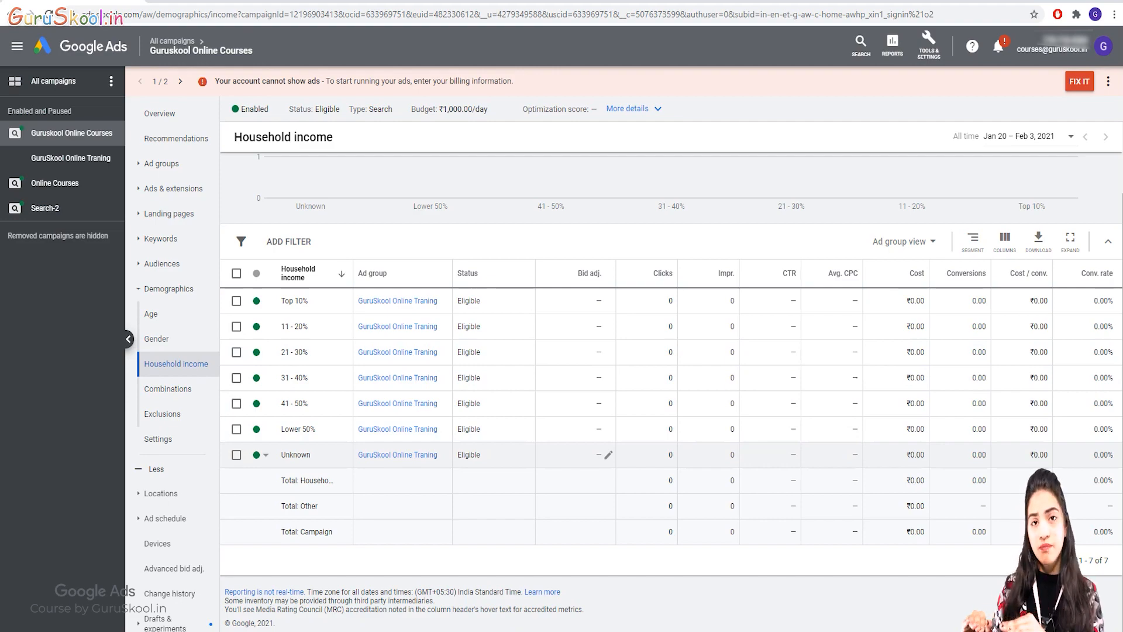
click(162, 263)
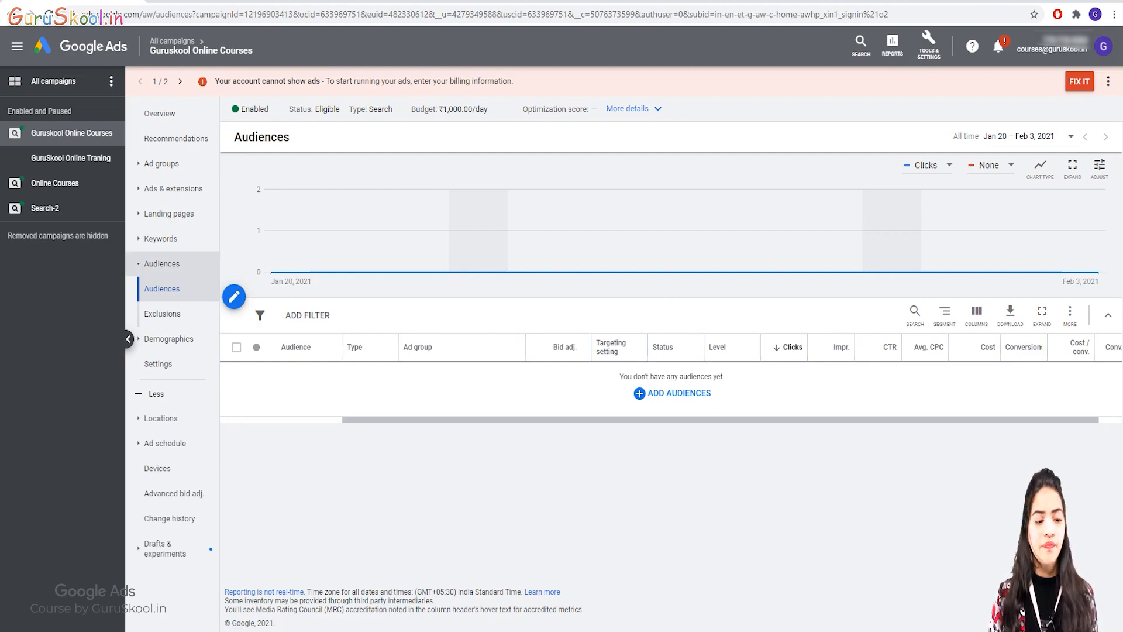
- In the campaign's search keywords, set the max. CPC of [Online Facebook Ads course] to ₹10.00 and save it
click(162, 239)
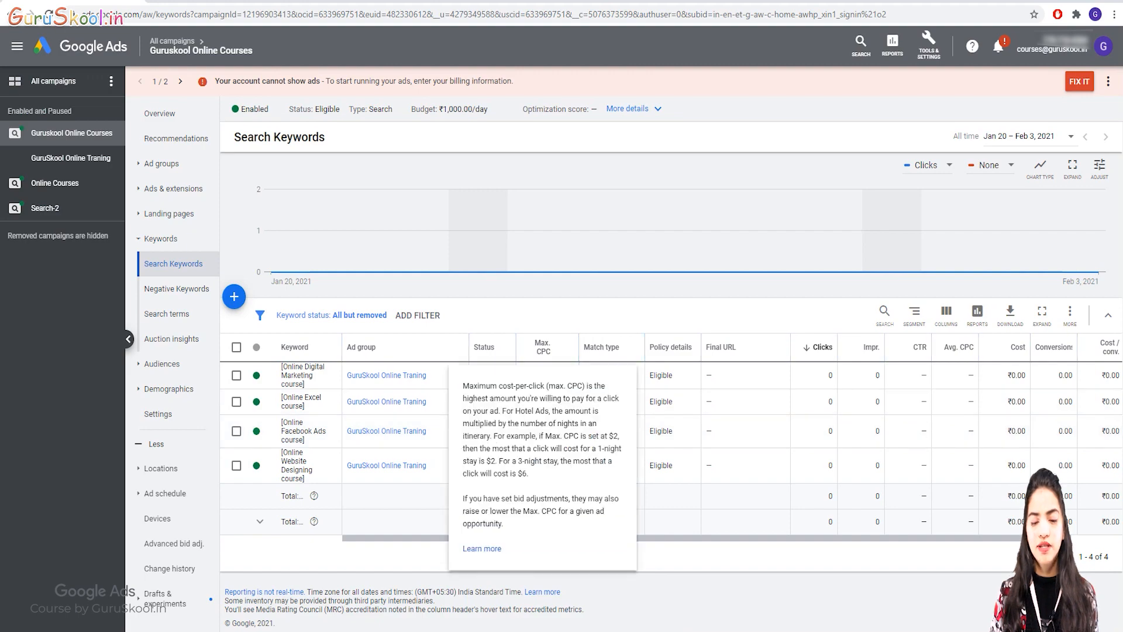
click(571, 431)
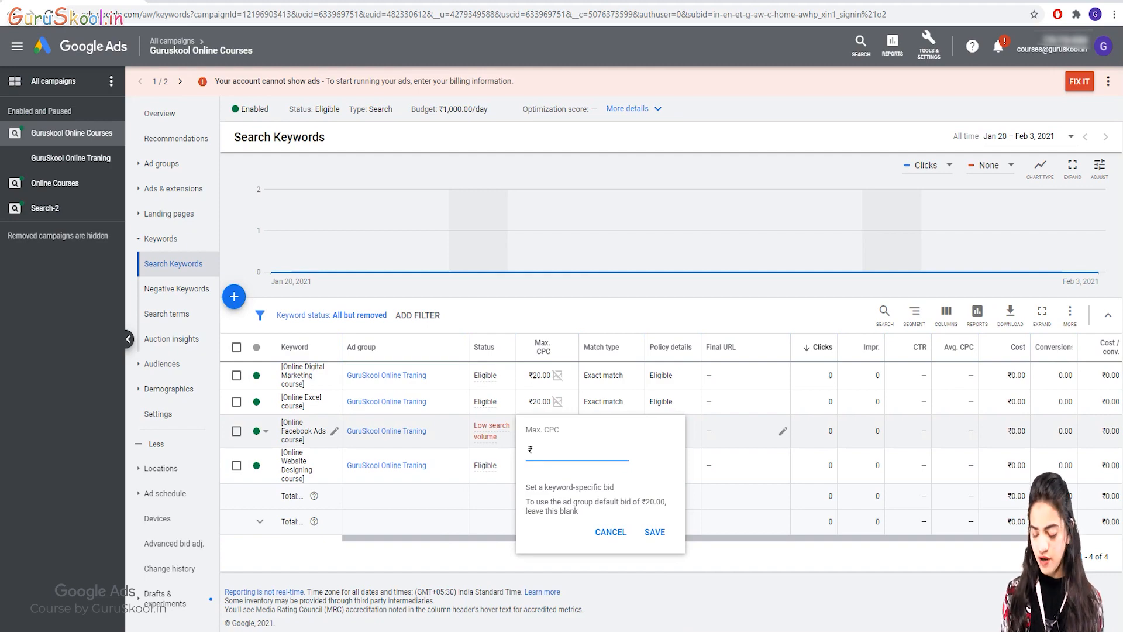
text(10)
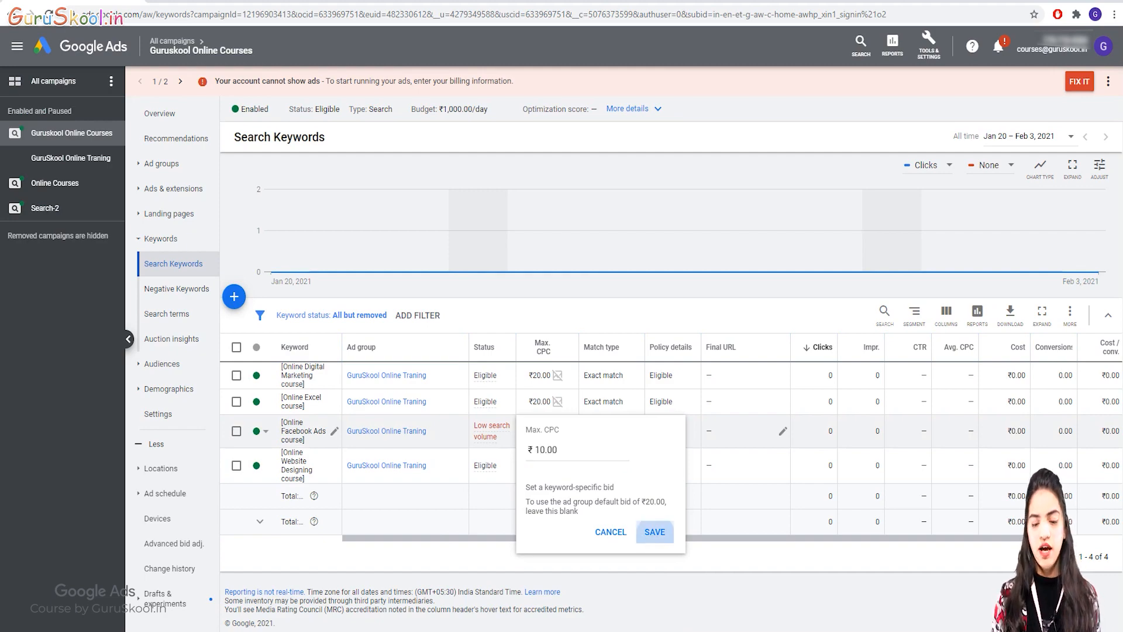
click(654, 532)
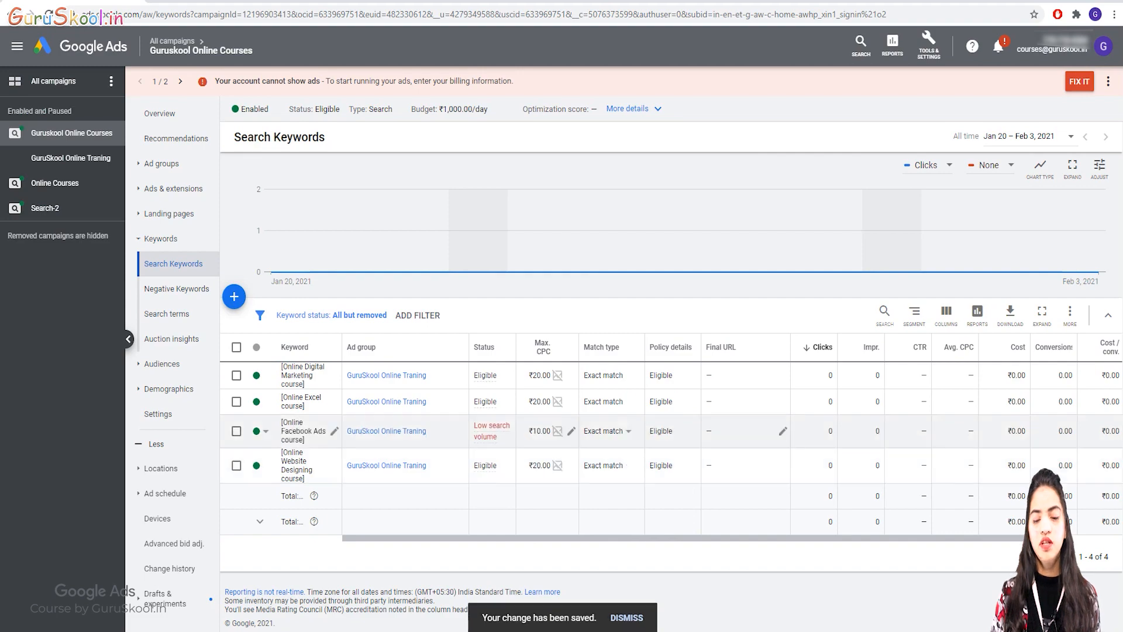
mouse_move(491, 432)
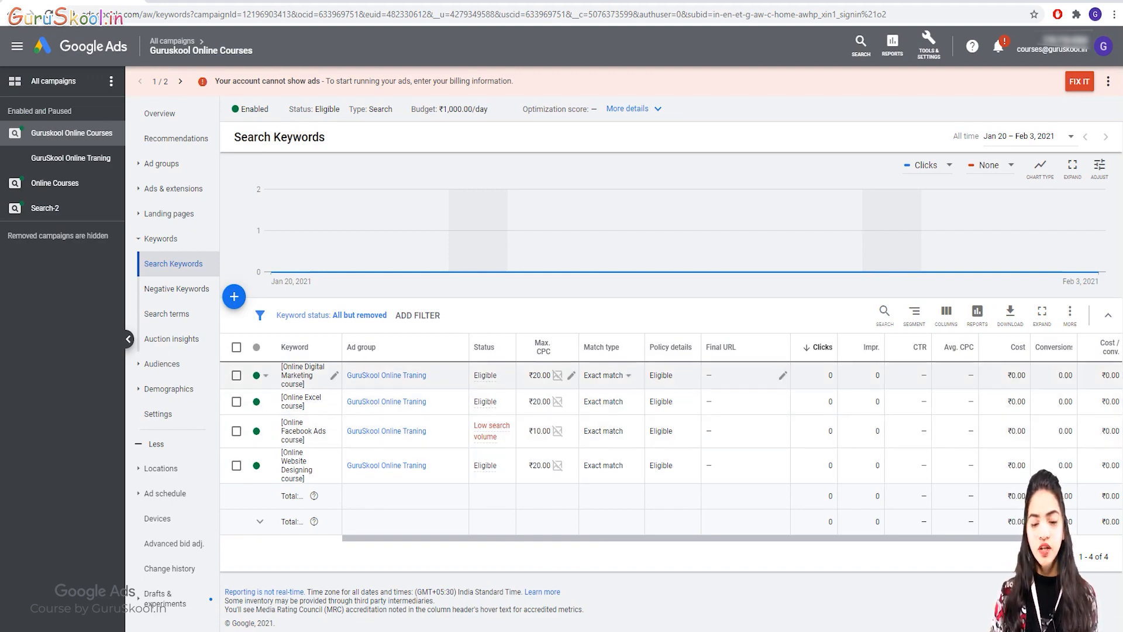
click(571, 375)
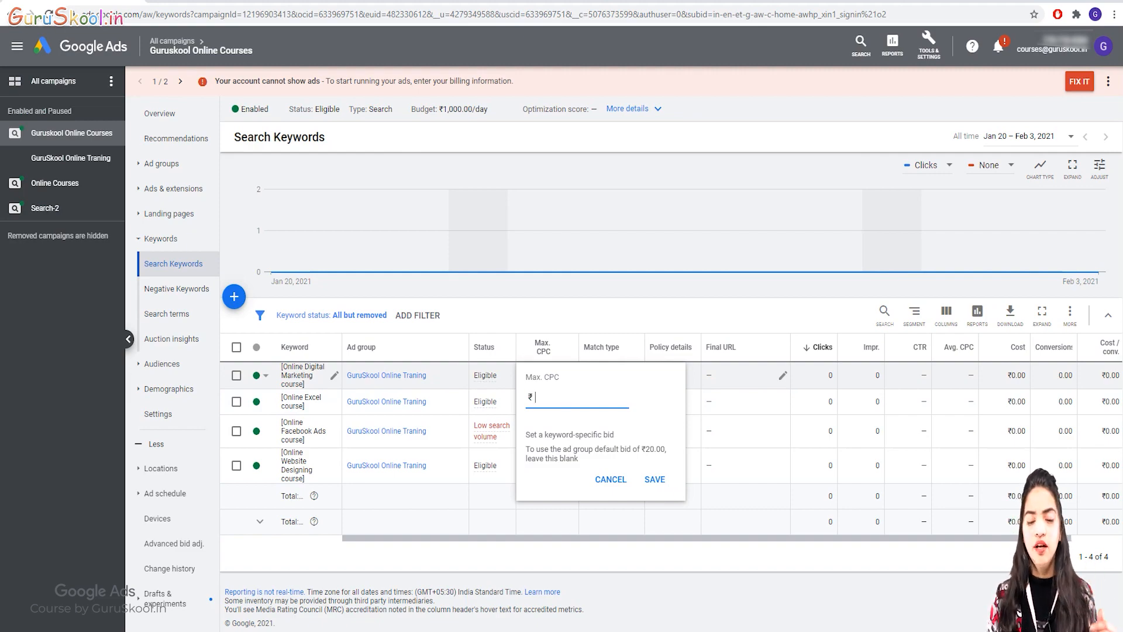
key(Escape)
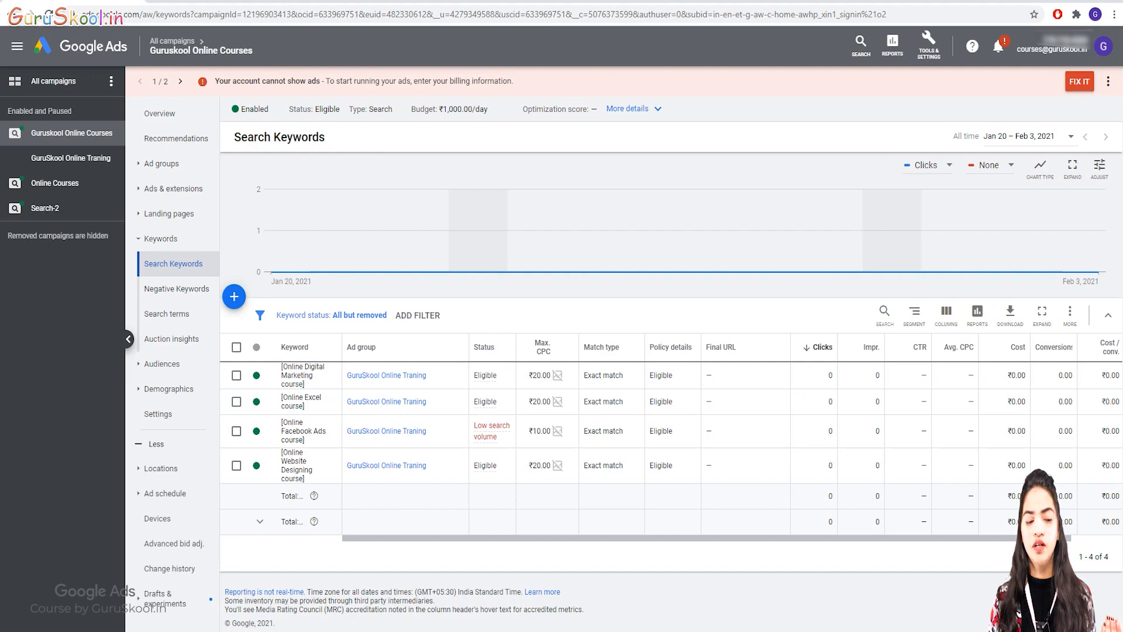
- Review the campaign's negative keywords and search terms, and return to the search keywords list
click(175, 289)
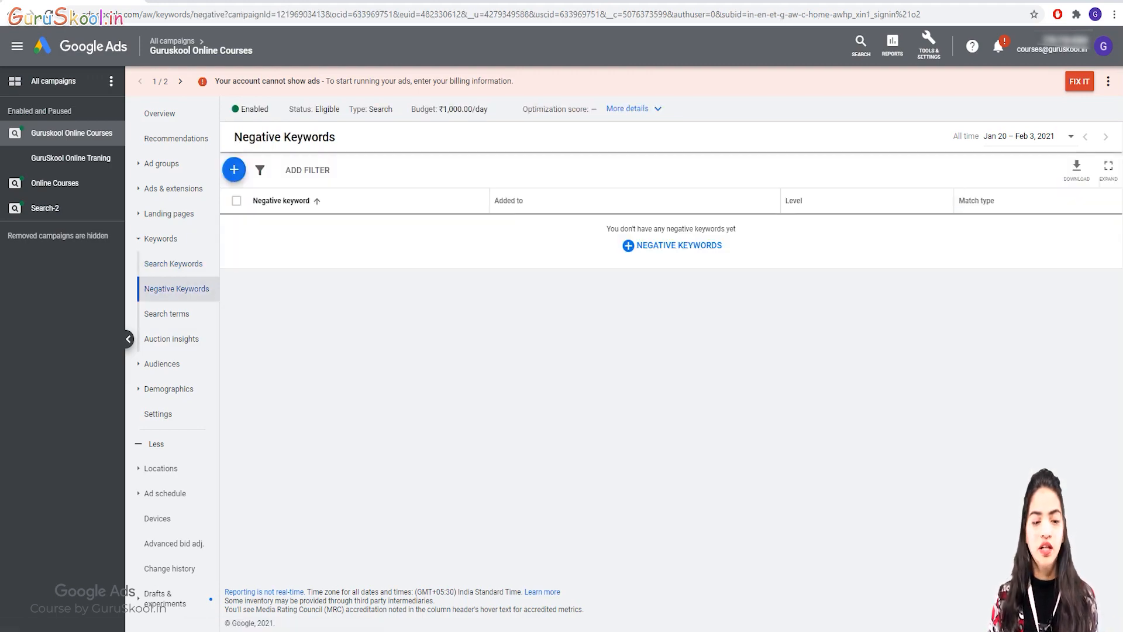
click(159, 314)
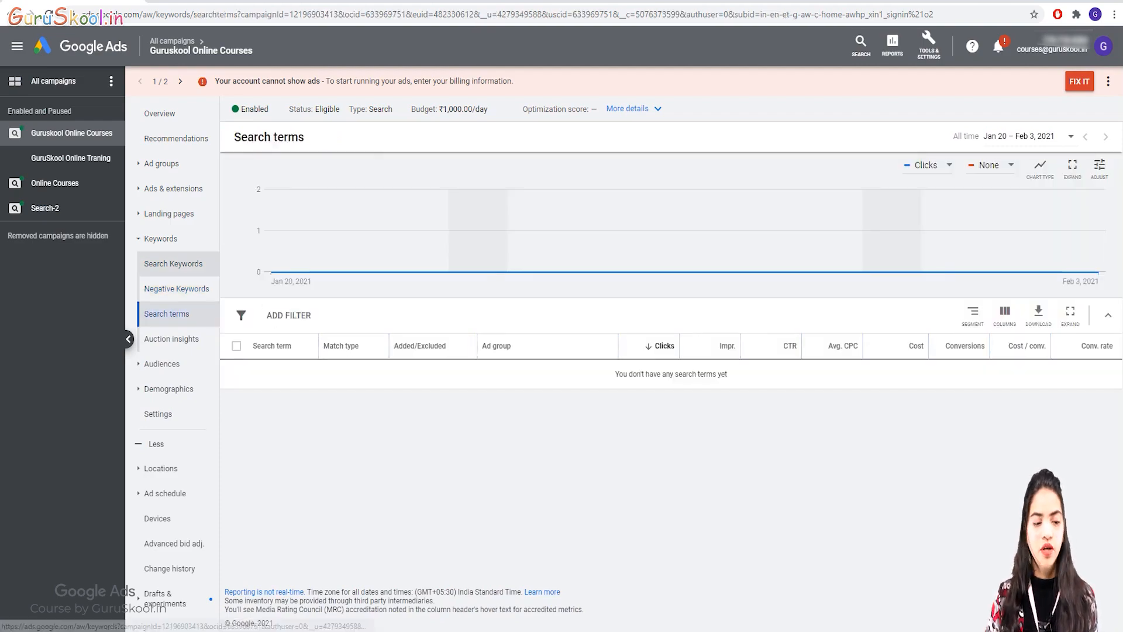
click(173, 264)
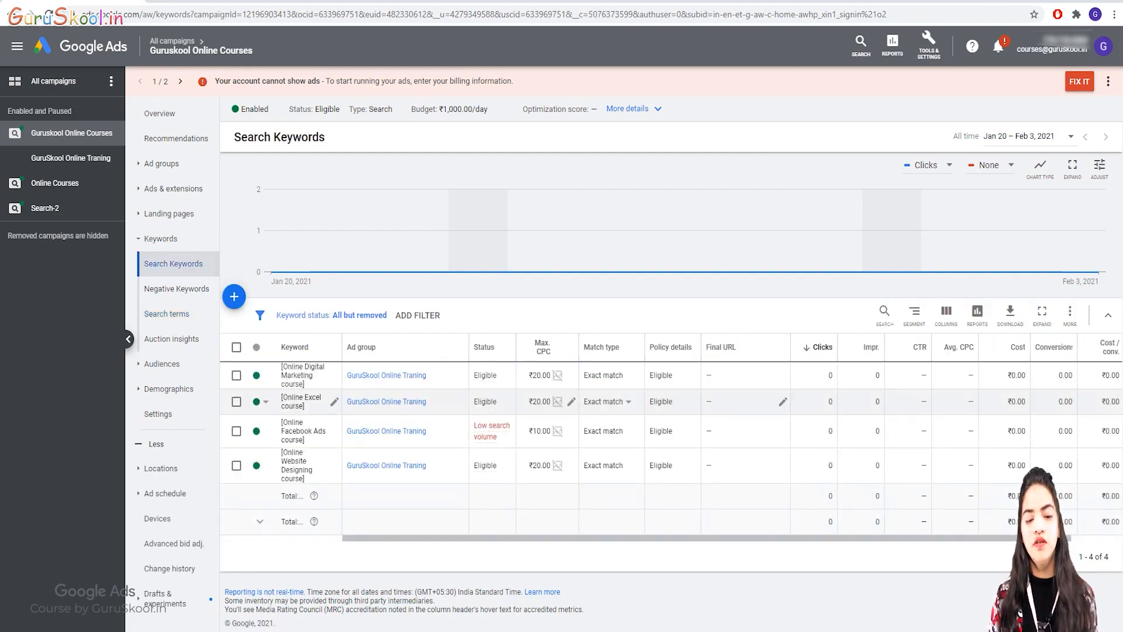